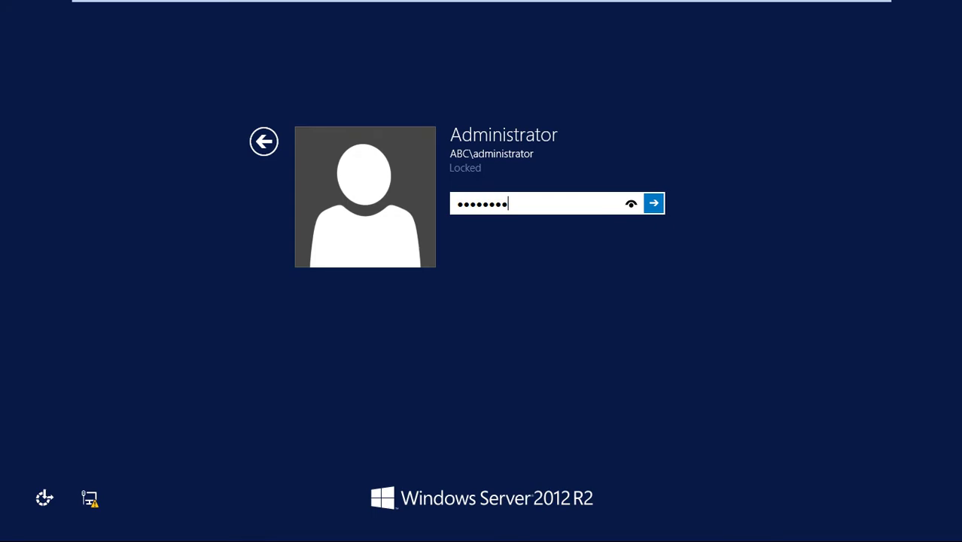
Unlock the Windows Server 2012 R2 session with the Administrator password.
key(Return)
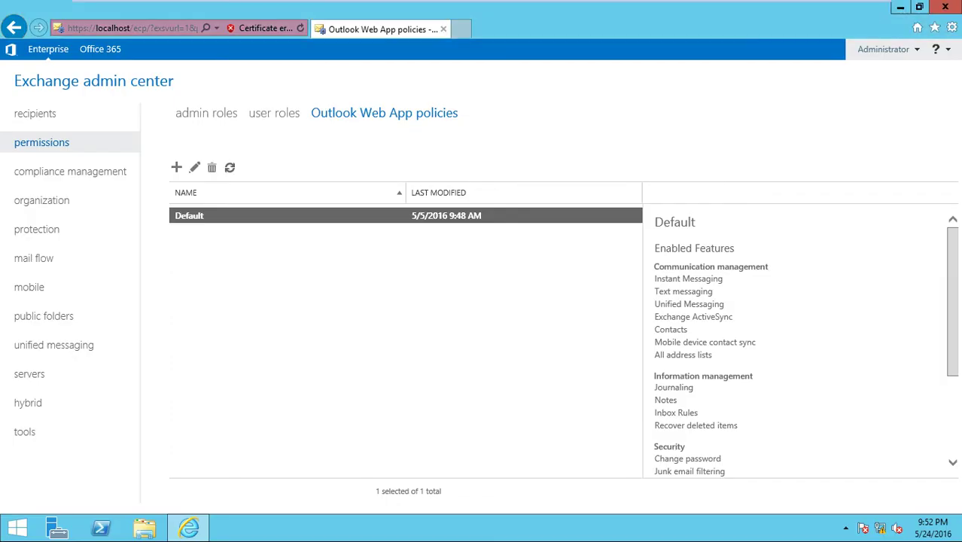
Relaunch Exchange admin center maximized, skipping IE setup and the certificate warning.
click(945, 7)
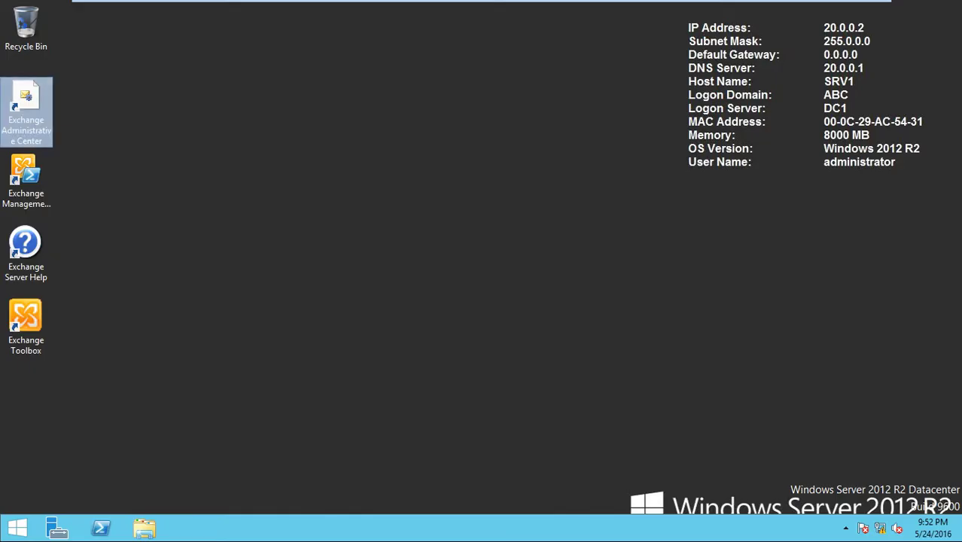
key(Return)
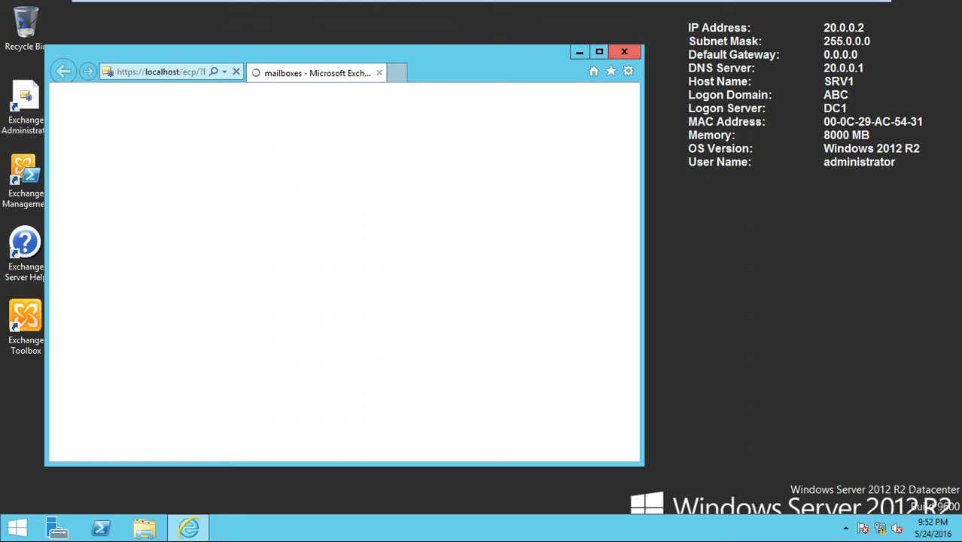
click(580, 51)
click(188, 527)
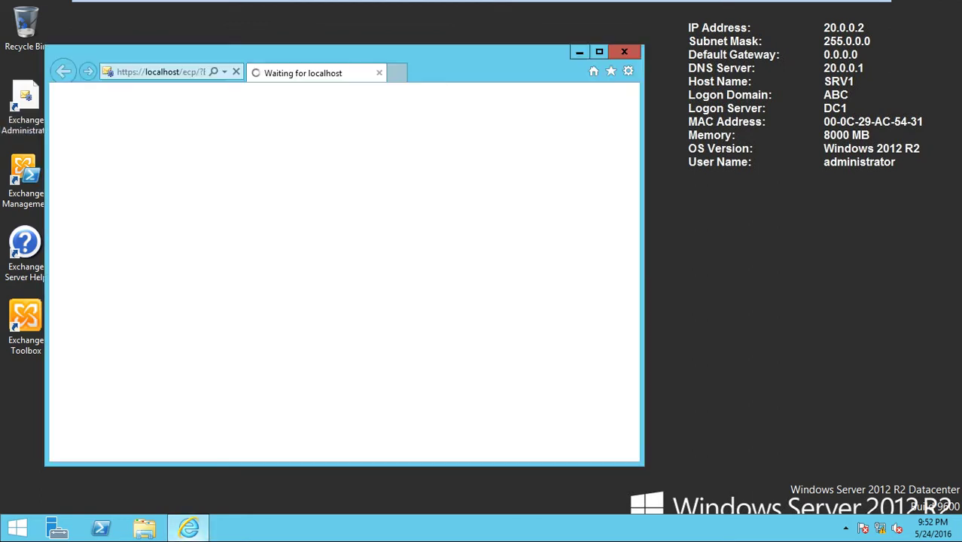
click(599, 51)
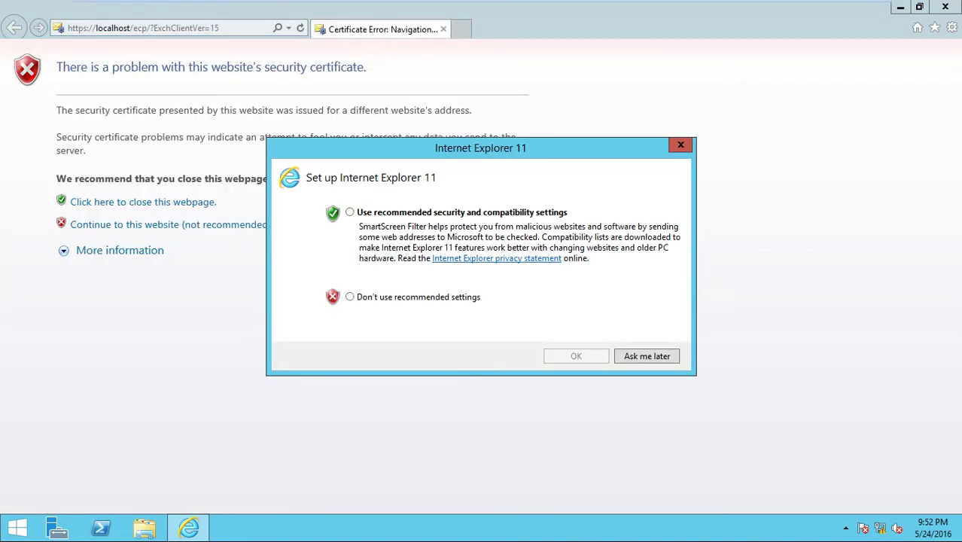
click(350, 296)
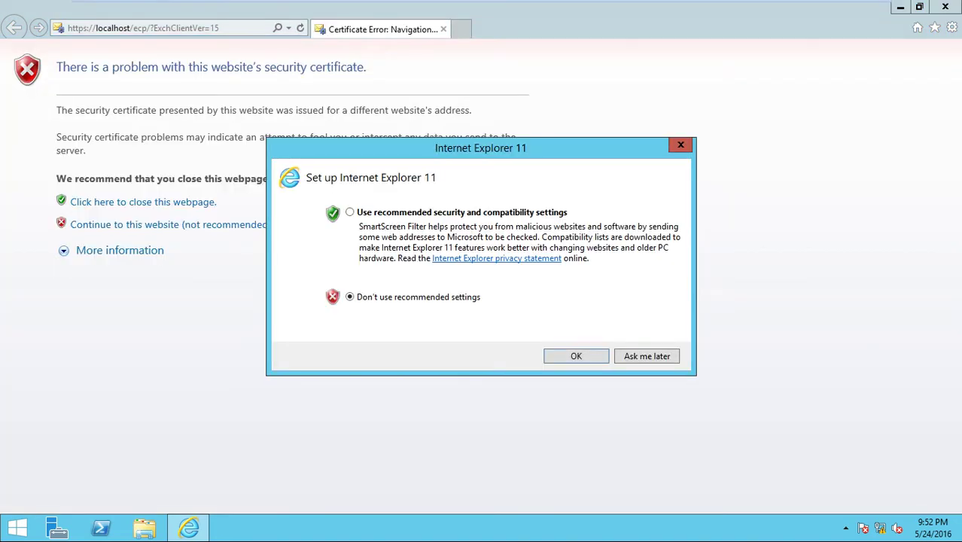
click(647, 356)
click(172, 225)
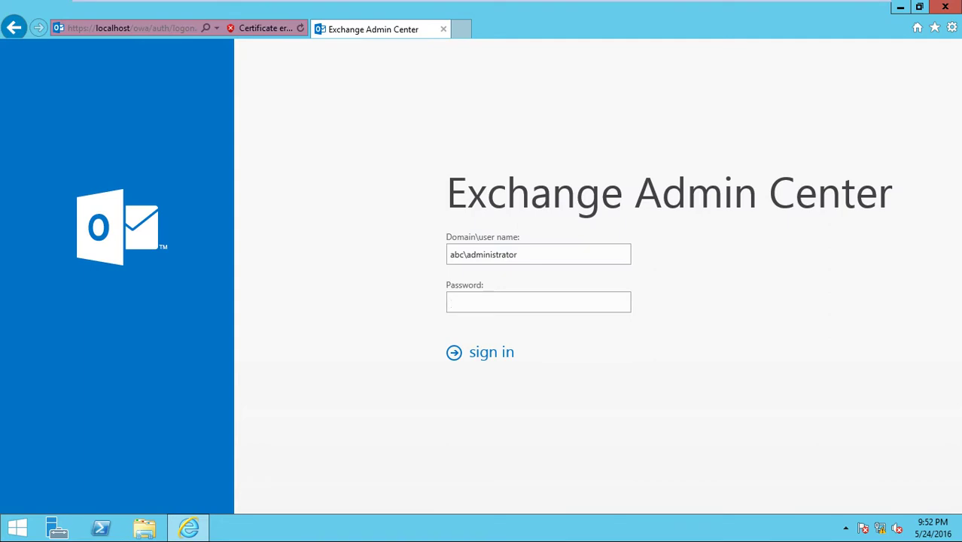
Sign in as abc\administrator, retyping the password after the first attempt fails.
text(••••••••••)
key(Return)
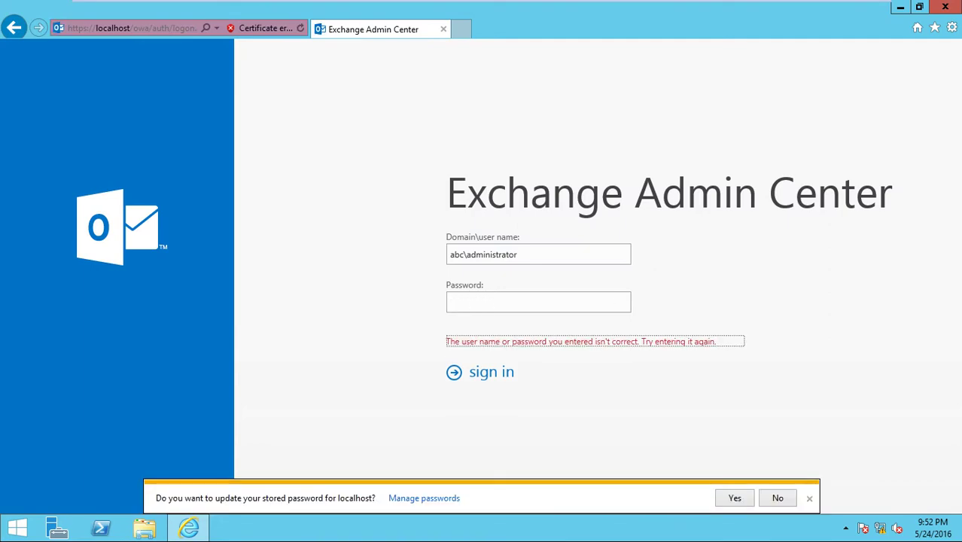
key(shift+Tab)
text(••••)
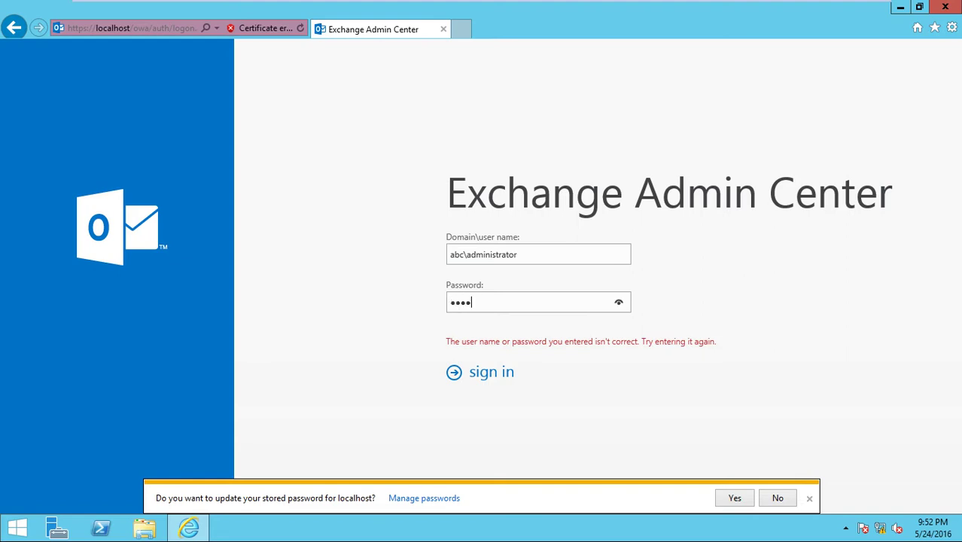
text(••••)
key(Return)
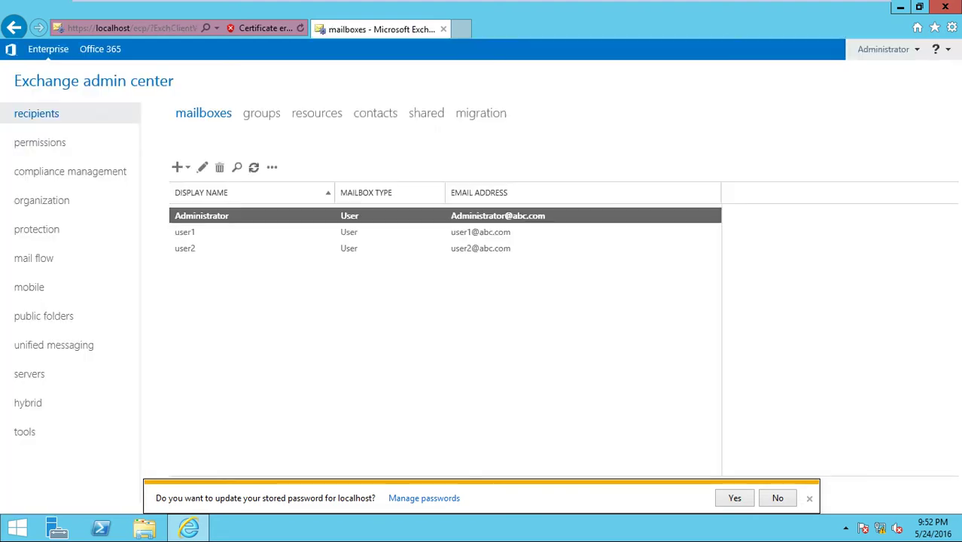
Decline saving the password and review the user1 and user2 mailbox details.
click(778, 497)
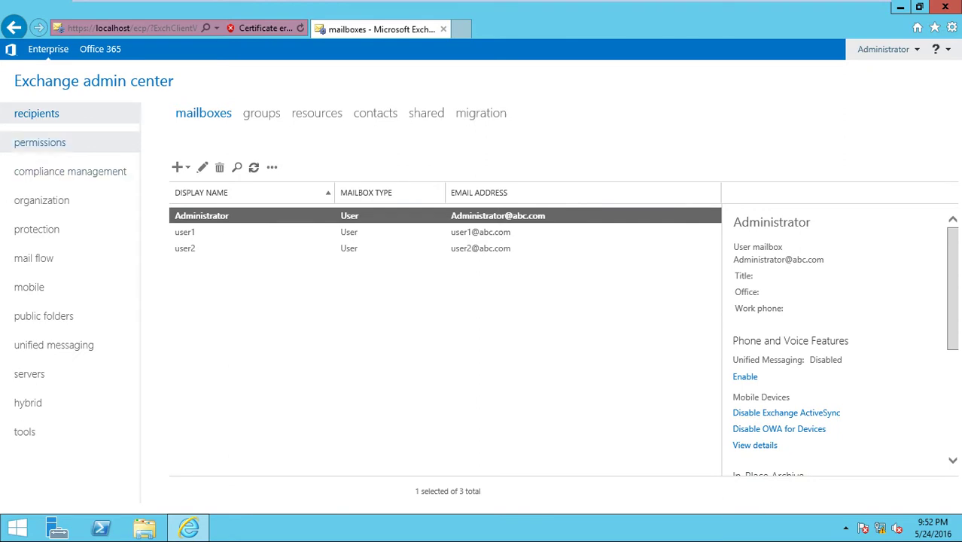
click(184, 232)
click(186, 248)
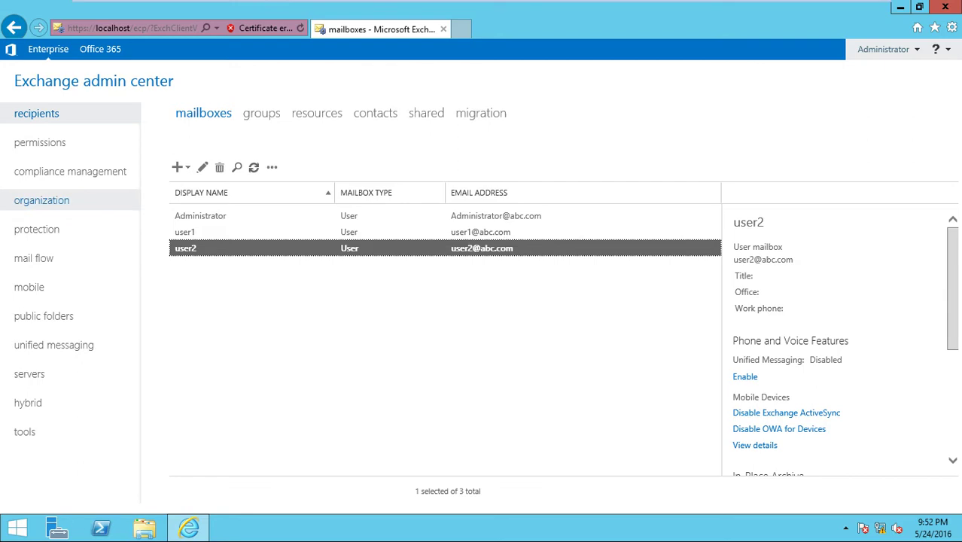
Go to permissions > user roles > Outlook Web App policies and open the Default policy.
click(40, 143)
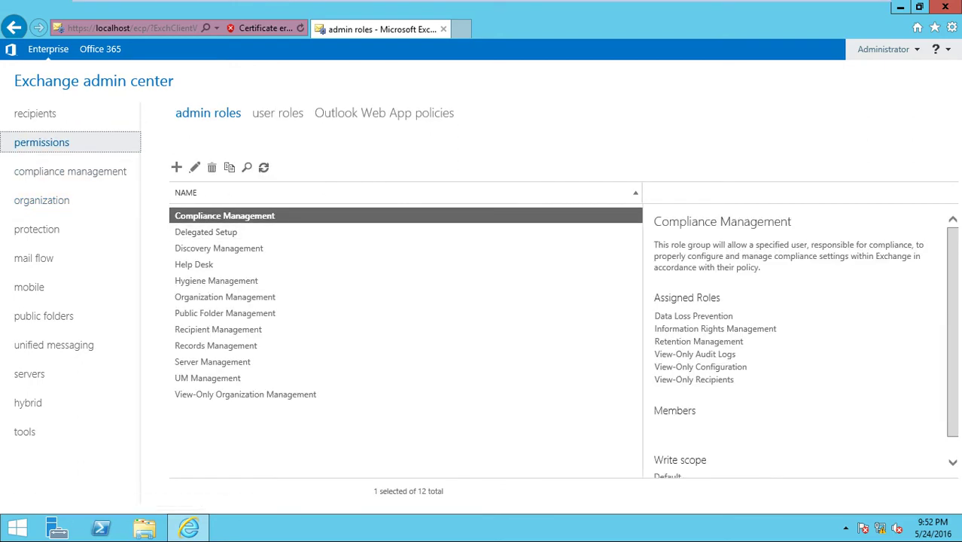
click(277, 113)
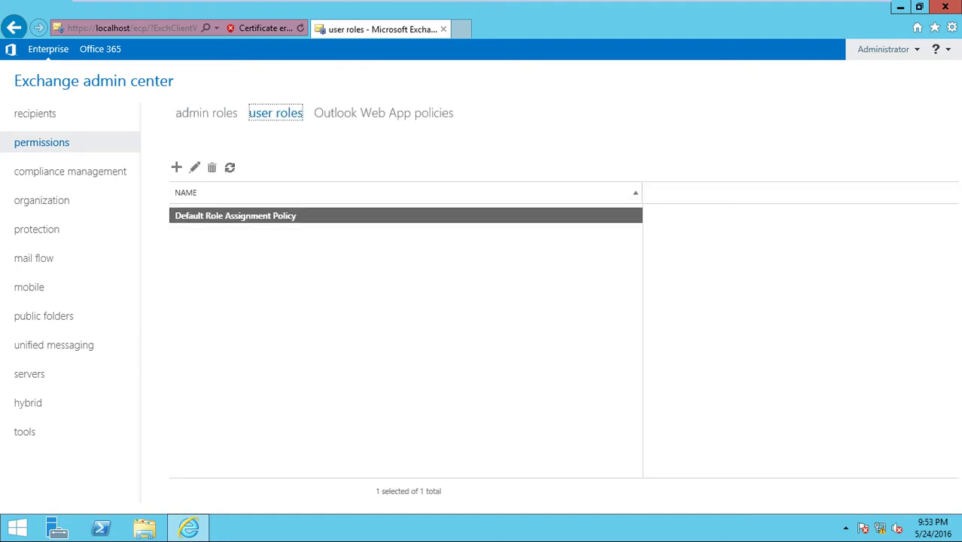
click(384, 113)
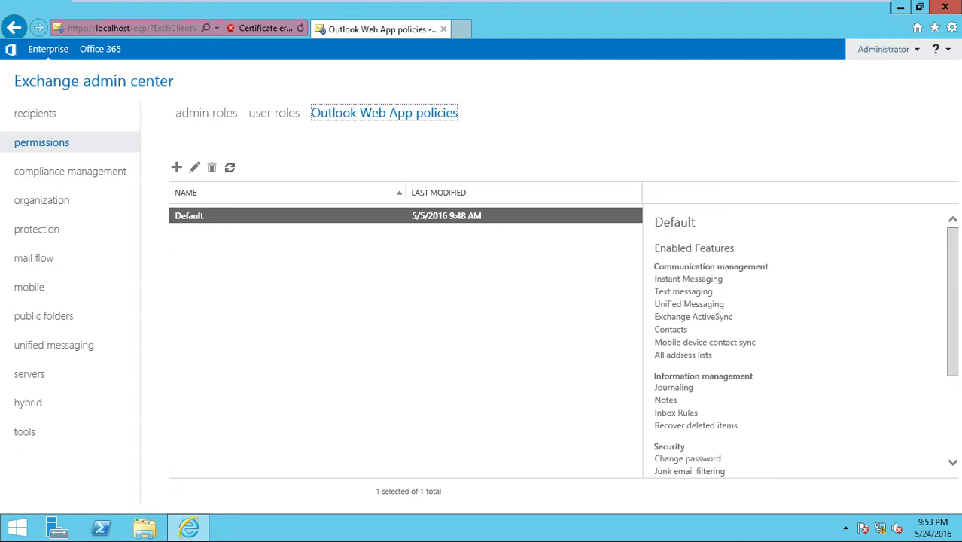
key(Return)
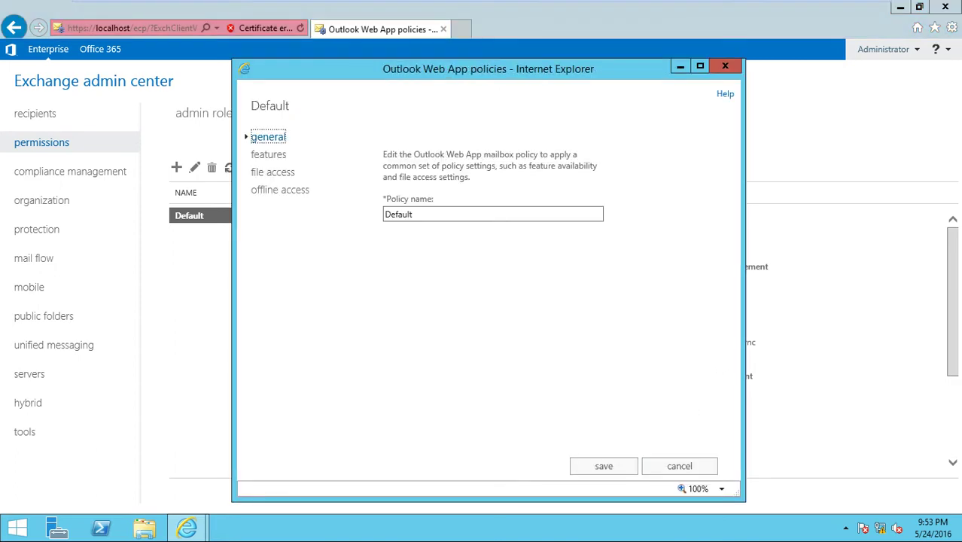
key(Tab)
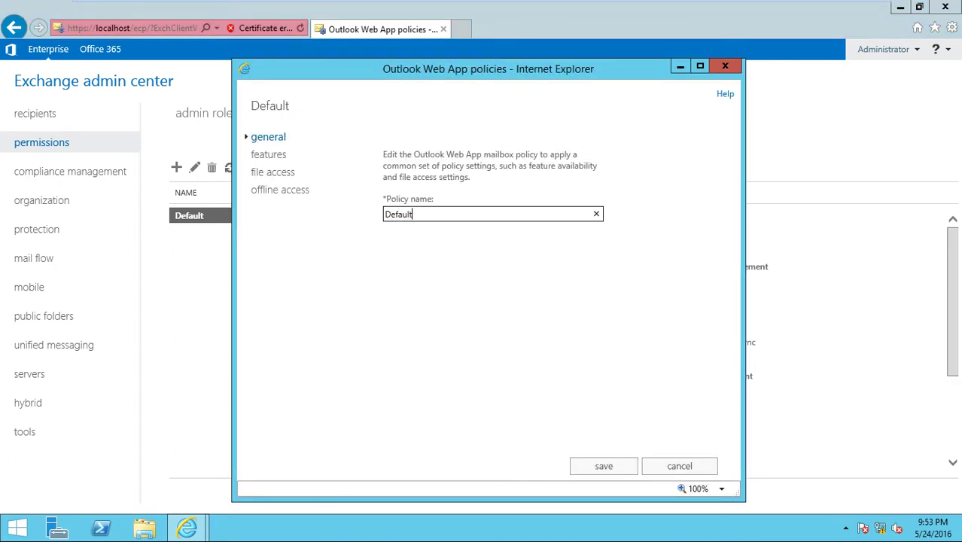
click(269, 154)
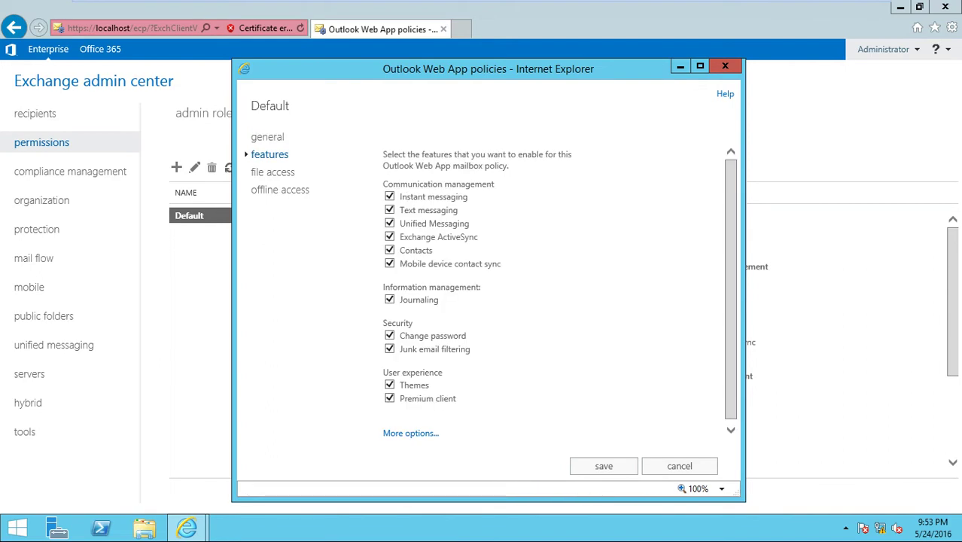
scroll(482, 293, down, 1)
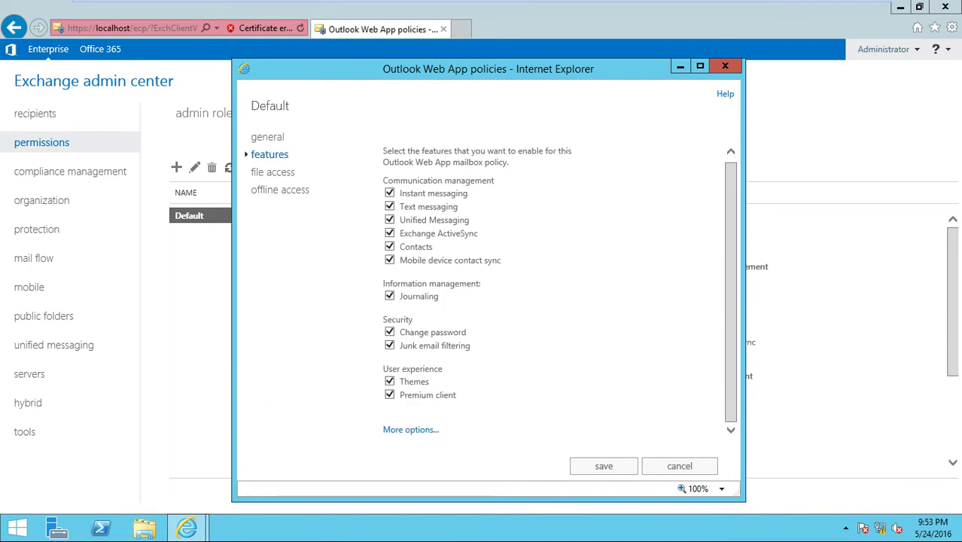
click(411, 429)
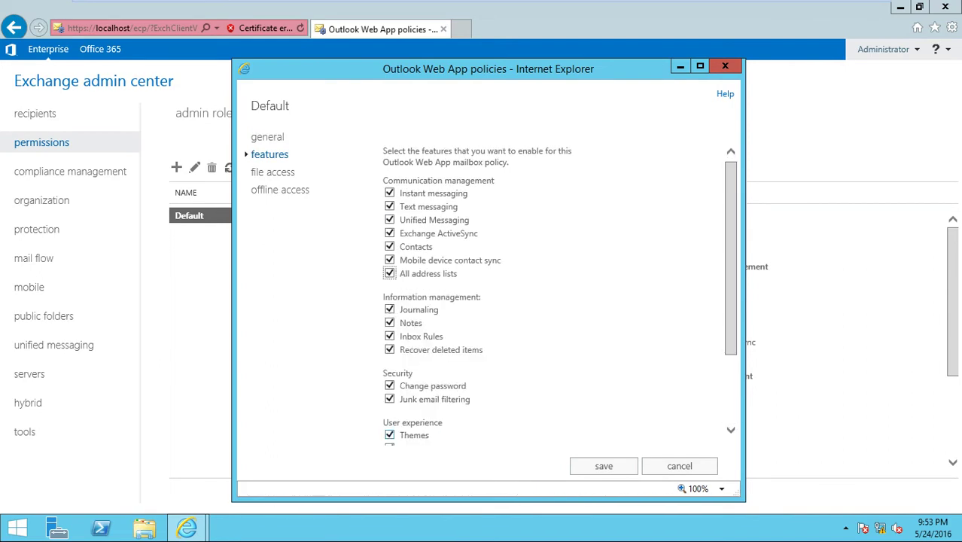
scroll(559, 294, down, 3)
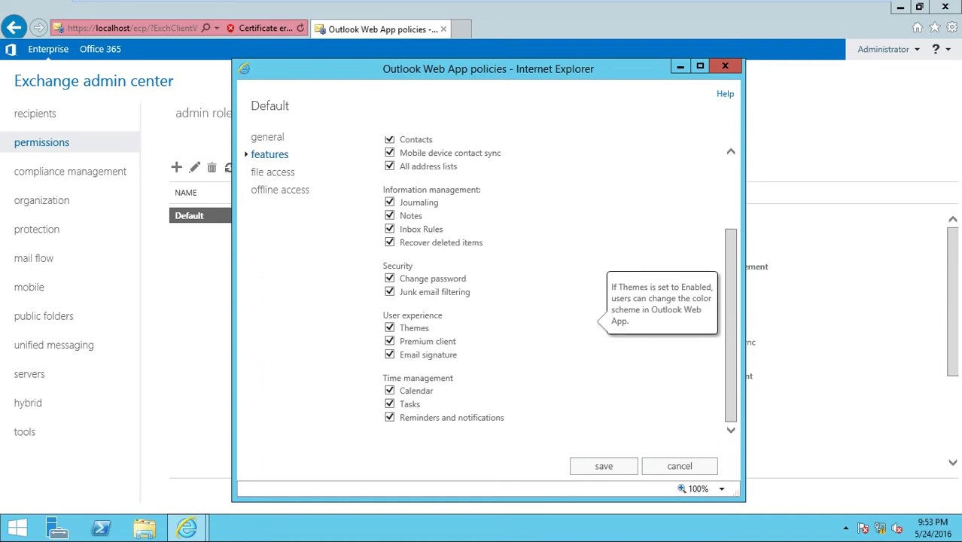
click(274, 172)
mouse_move(457, 217)
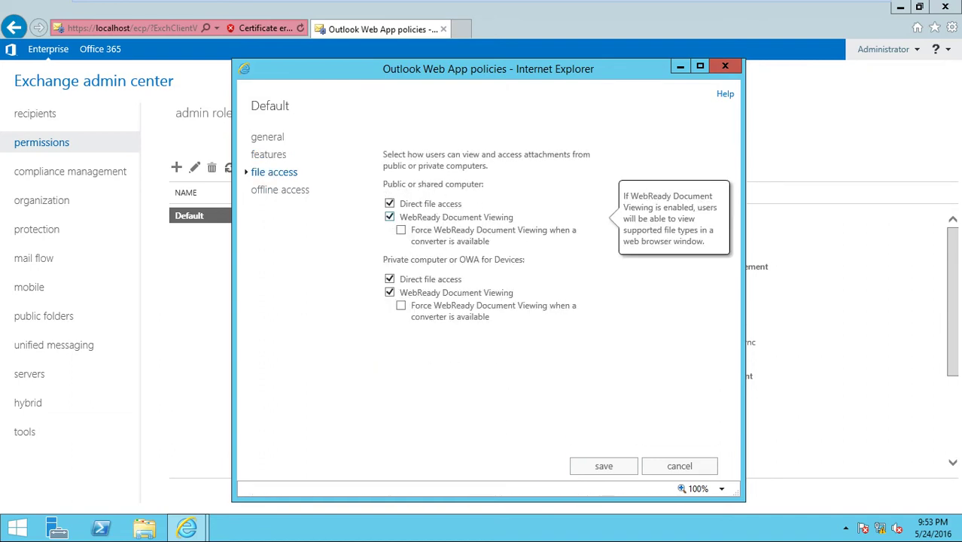
mouse_move(452, 235)
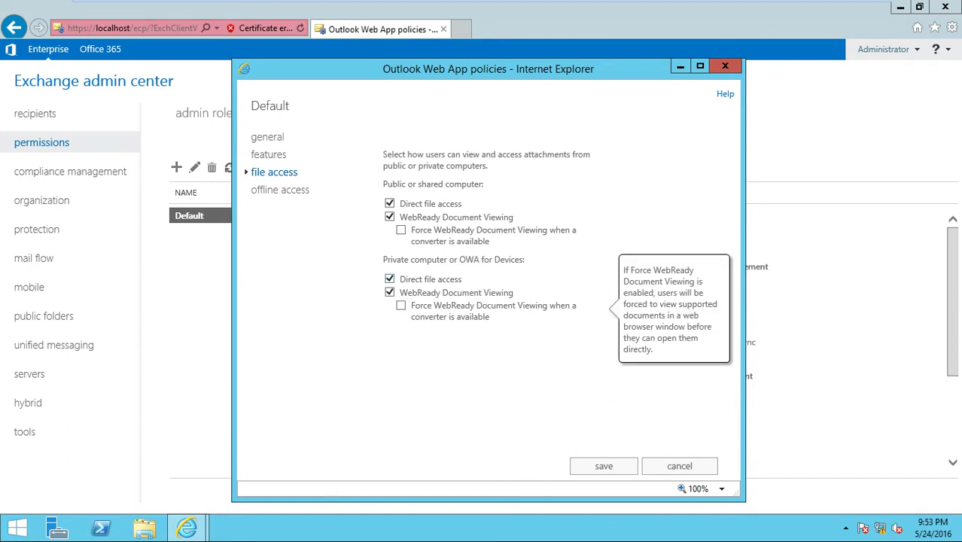
click(280, 190)
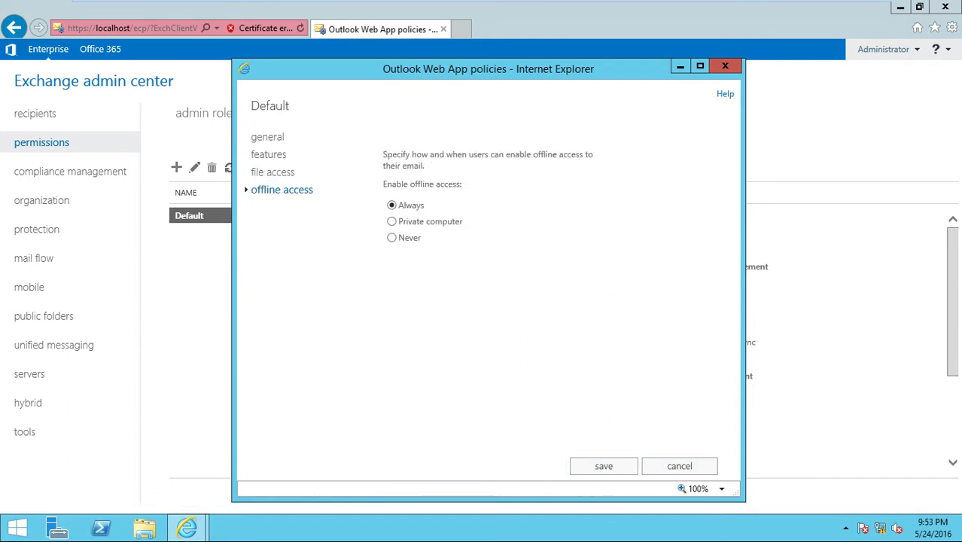
click(679, 466)
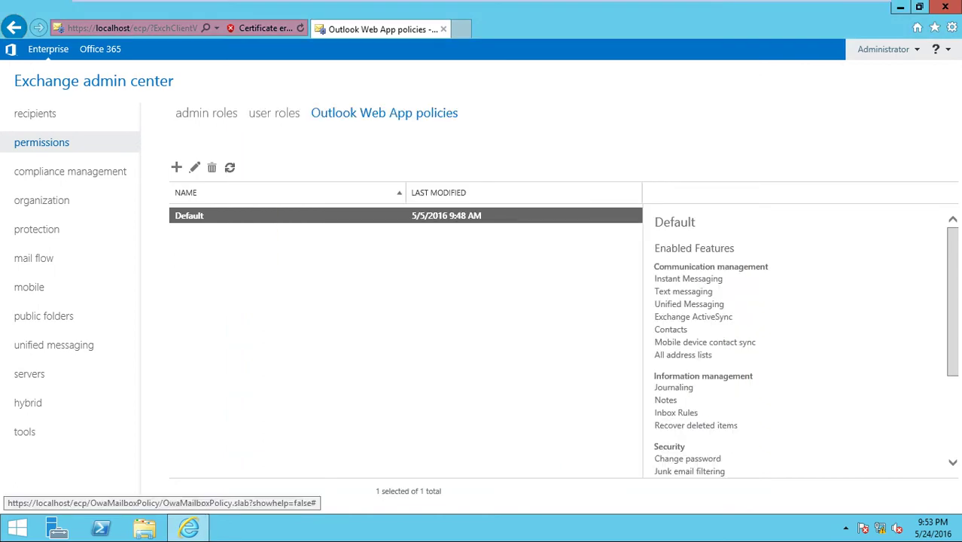
Create a new OWA policy named 'Smartlab policy' with Themes and Change password unchecked, and save it.
click(176, 167)
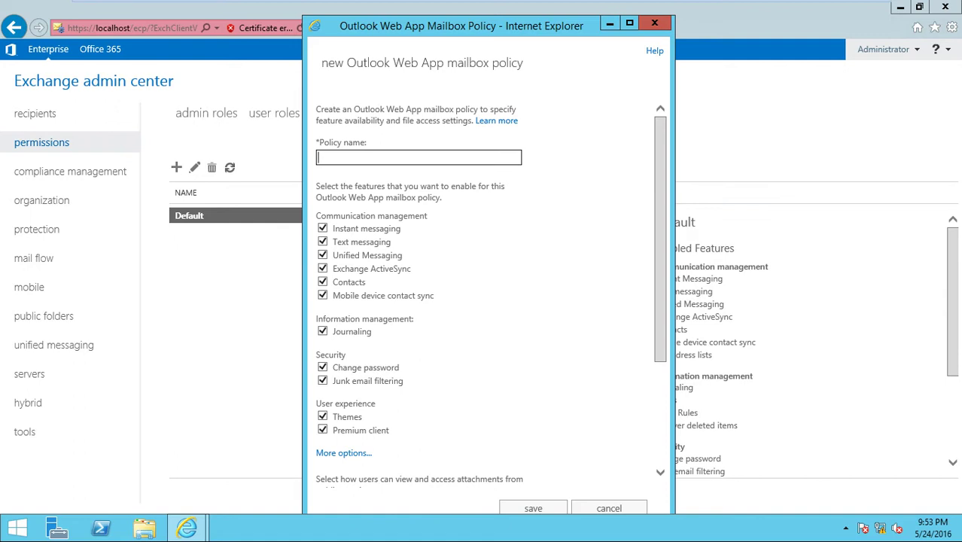
text(Smartlab policy)
scroll(481, 301, down, 4)
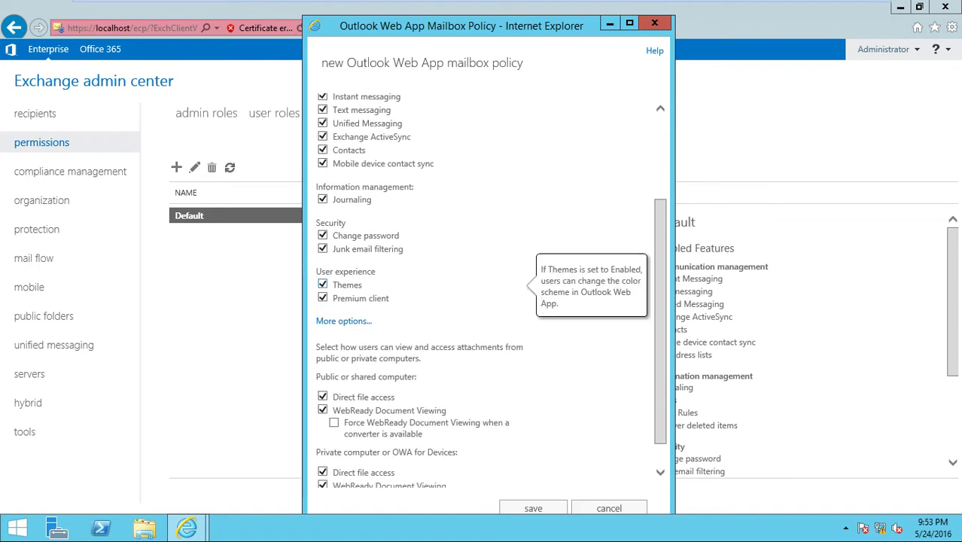
click(323, 285)
mouse_move(389, 411)
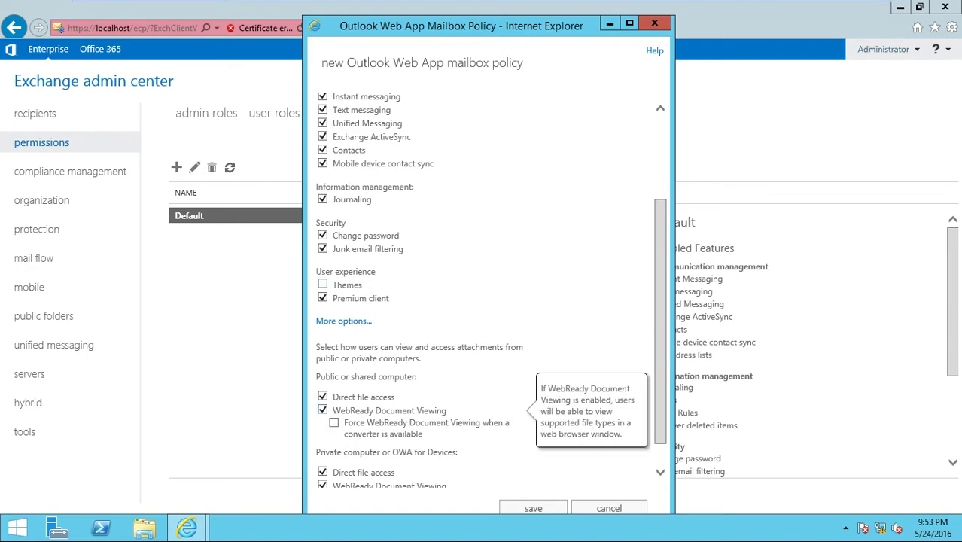
mouse_move(360, 298)
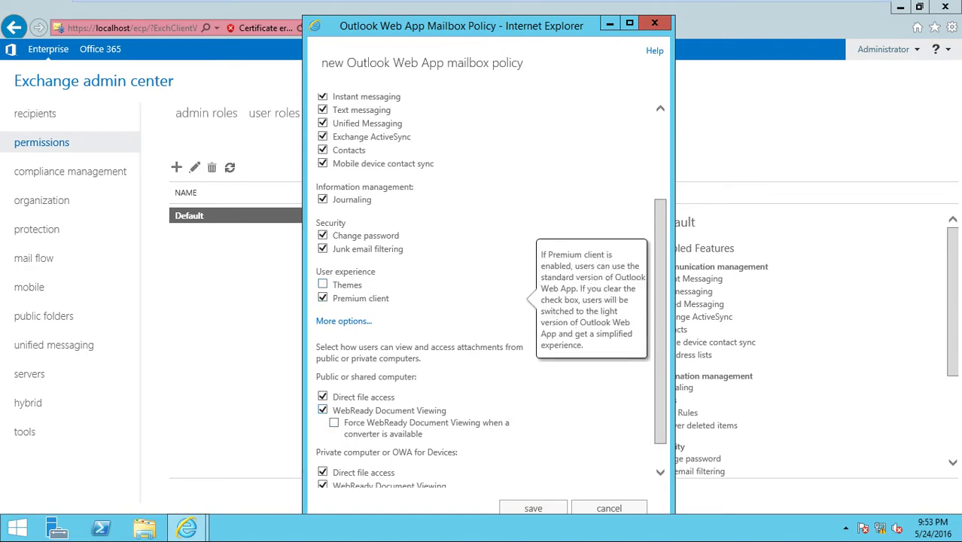
click(322, 235)
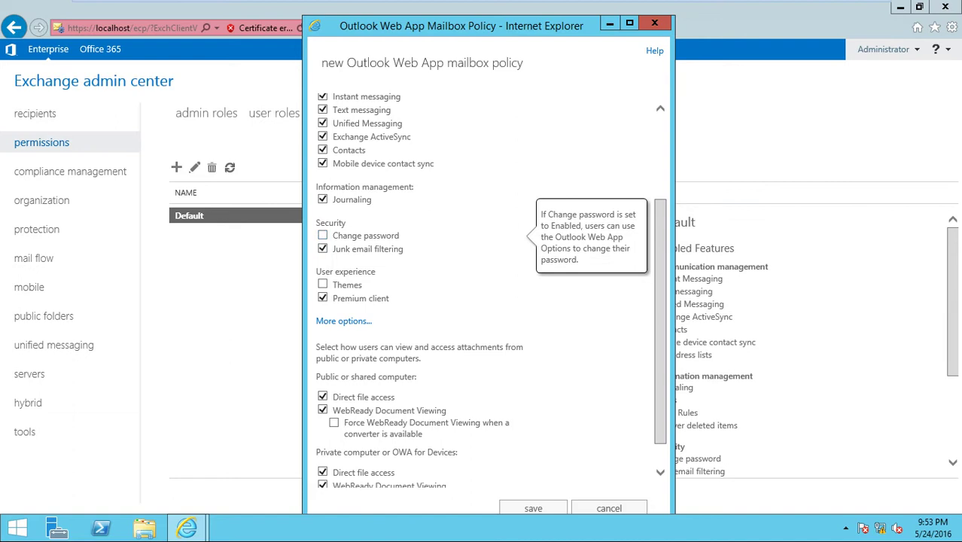
mouse_move(347, 284)
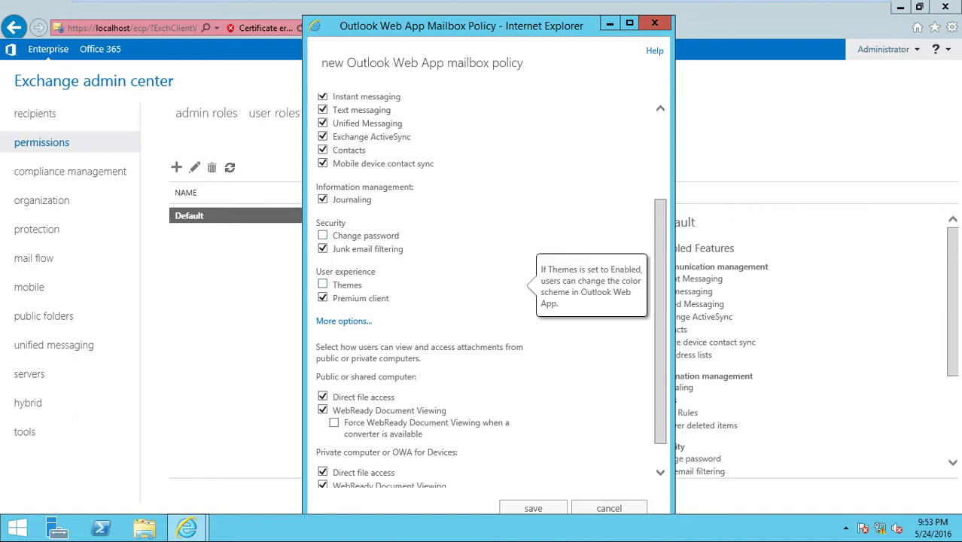
scroll(490, 290, down, 1)
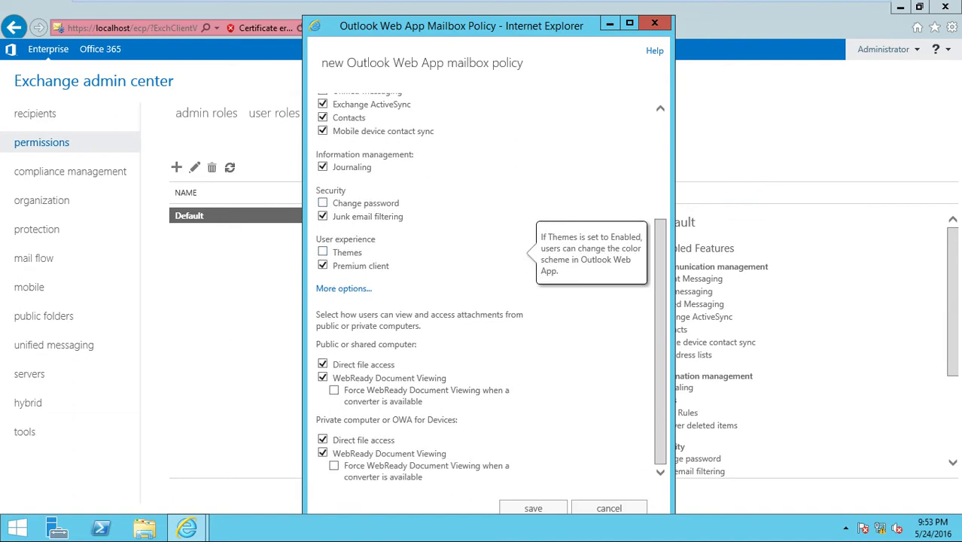
click(533, 508)
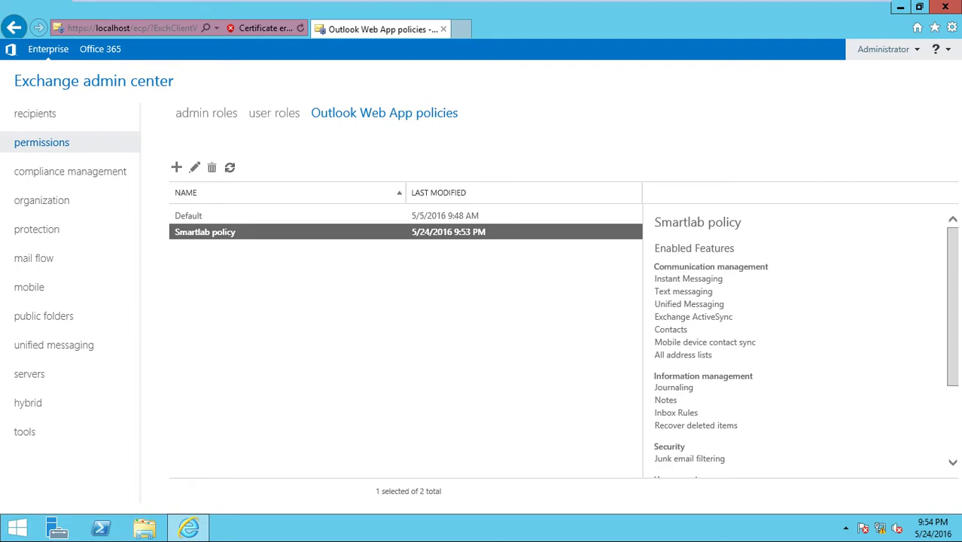
click(188, 527)
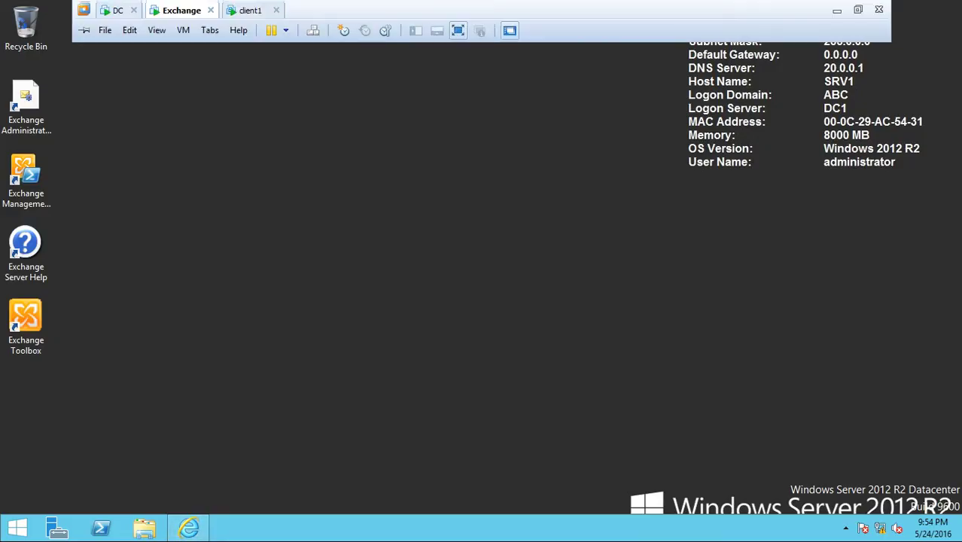
click(253, 10)
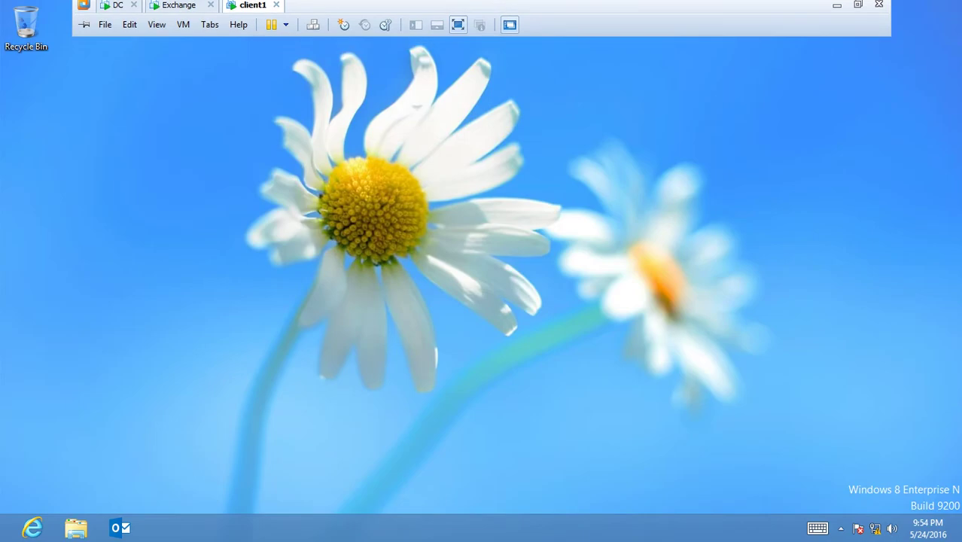
key(super+r)
key(Return)
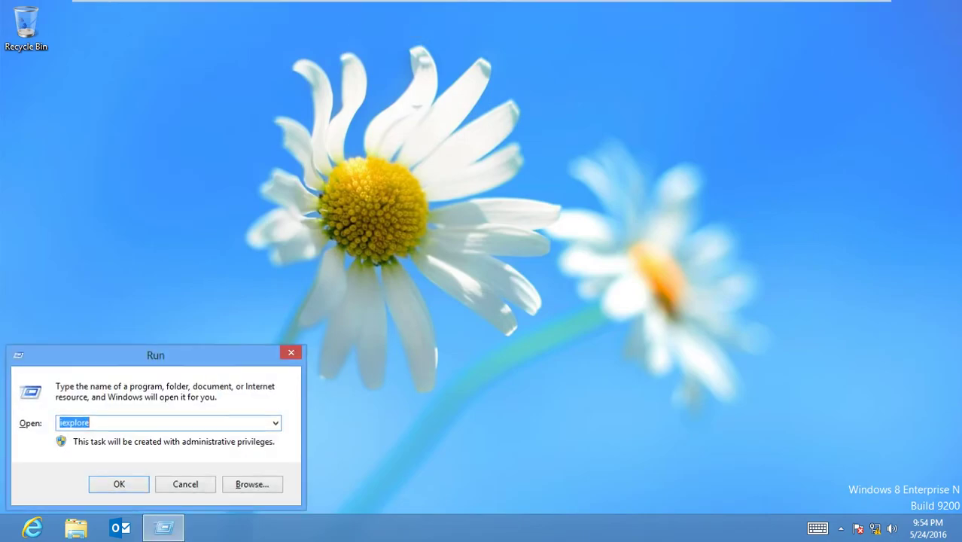
key(alt+d)
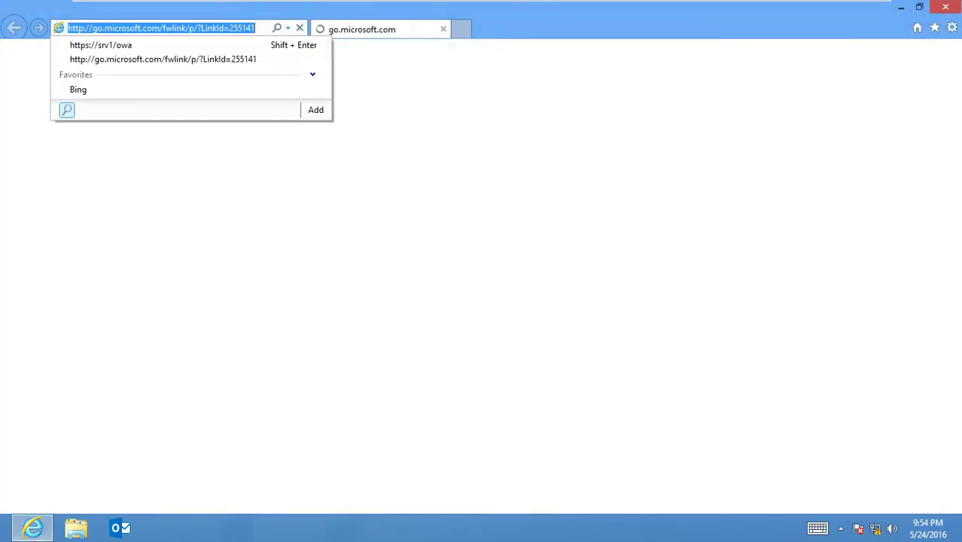
key(Down)
key(Return)
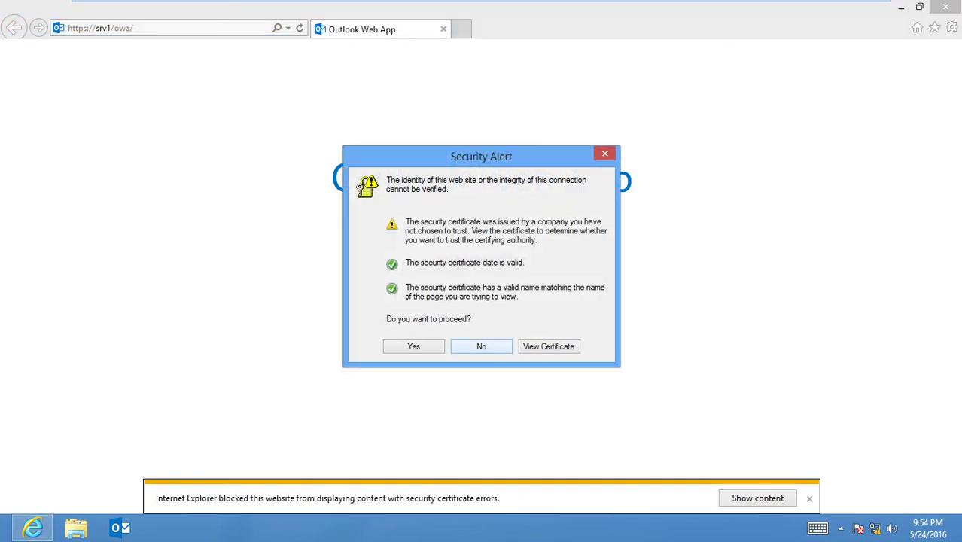
Accept the certificate alert and sign in to Outlook Web App as user1.
click(413, 346)
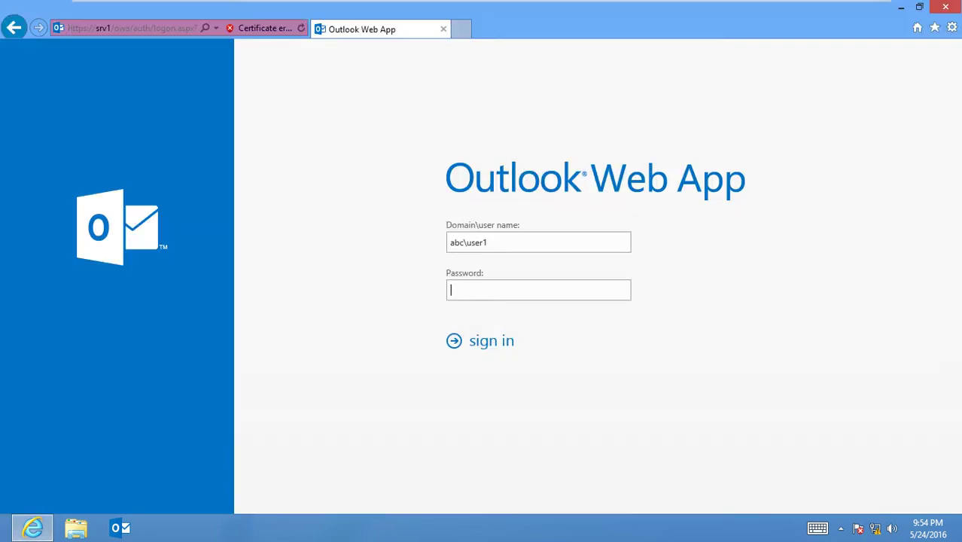
text(••••••••)
key(Return)
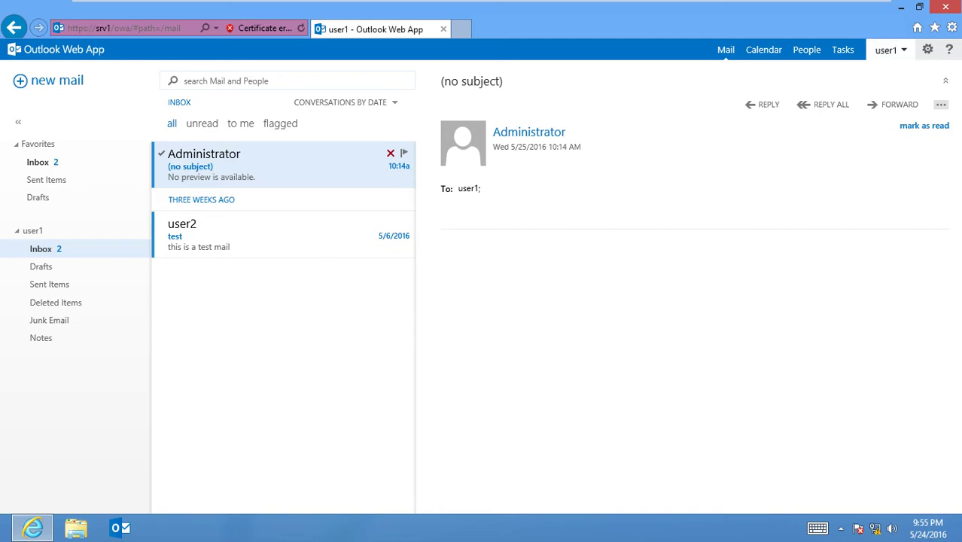
Open user1's account menu and then the settings gear list.
click(888, 50)
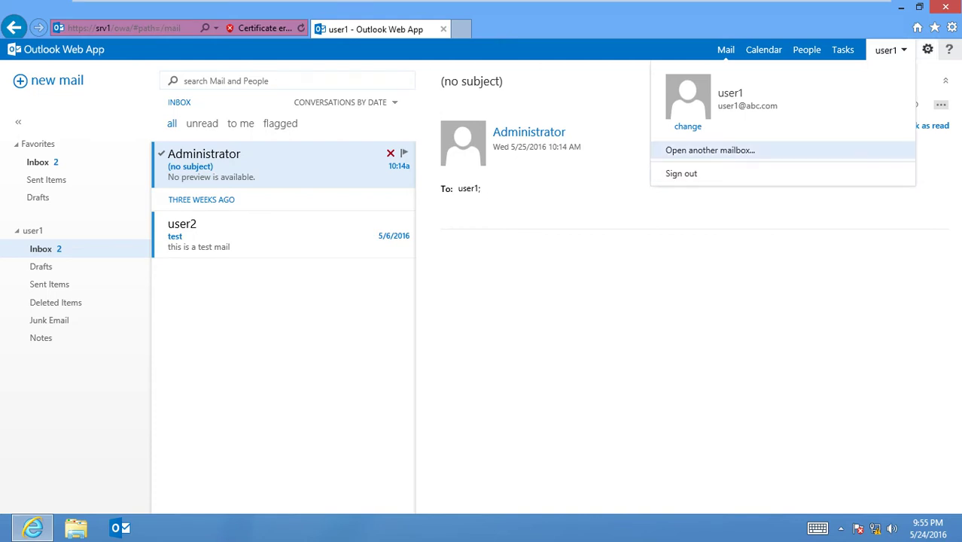
click(928, 50)
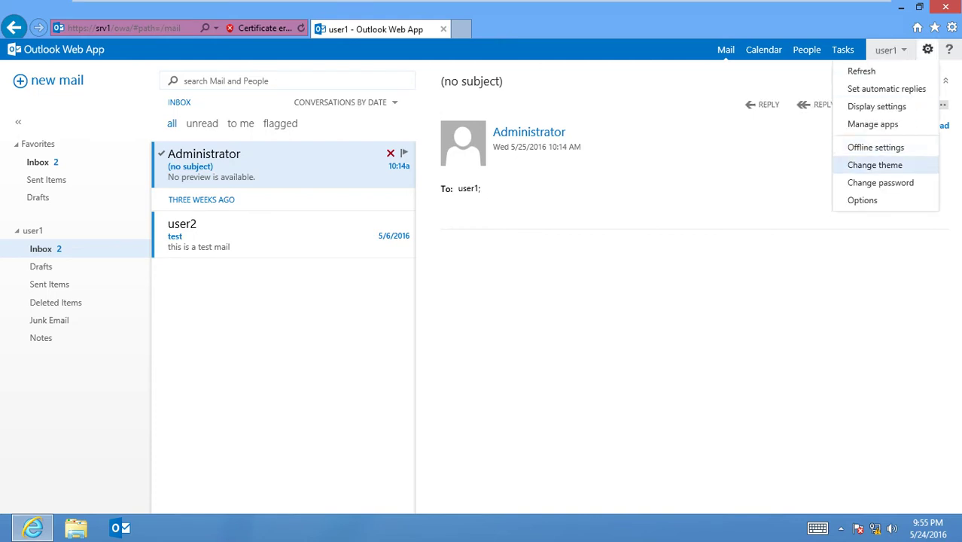
After previewing blueprint, circuit, lace and leaf, apply the red swirl theme and return to the Exchange server.
click(875, 165)
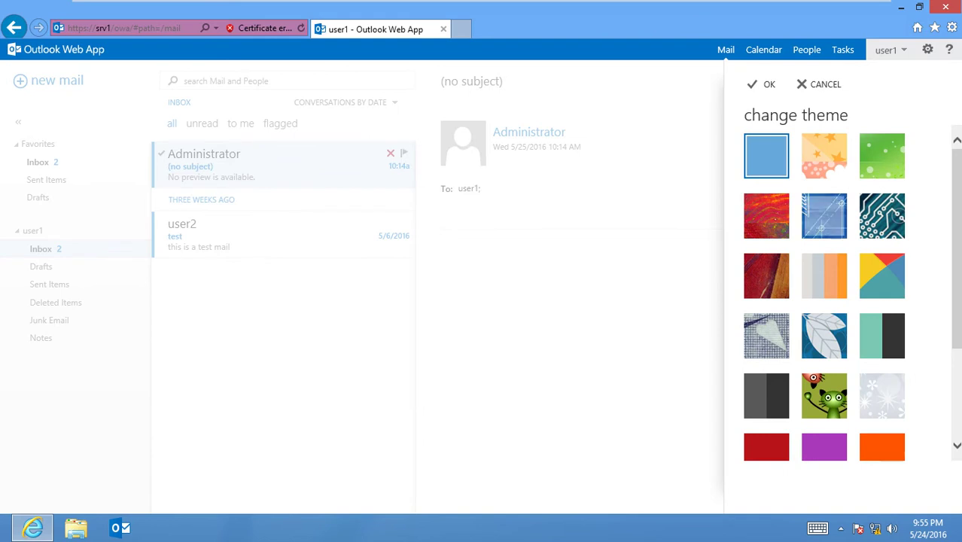
scroll(824, 294, down, 2)
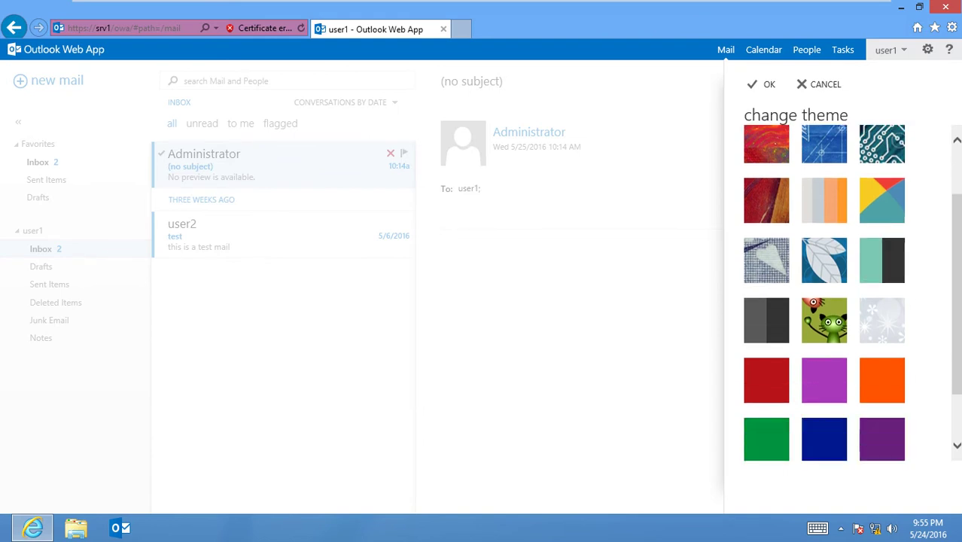
scroll(824, 294, down, 1)
scroll(824, 294, up, 3)
click(766, 215)
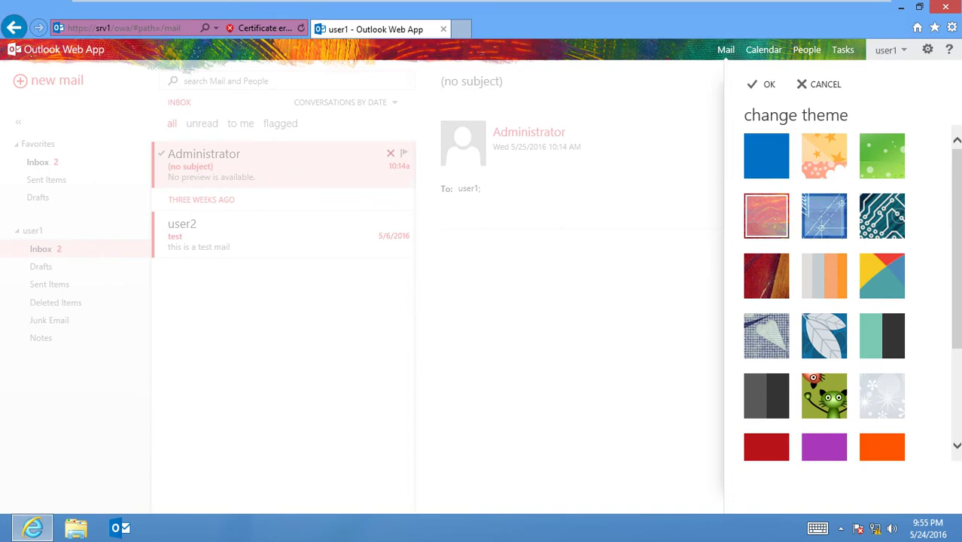
click(825, 215)
click(881, 215)
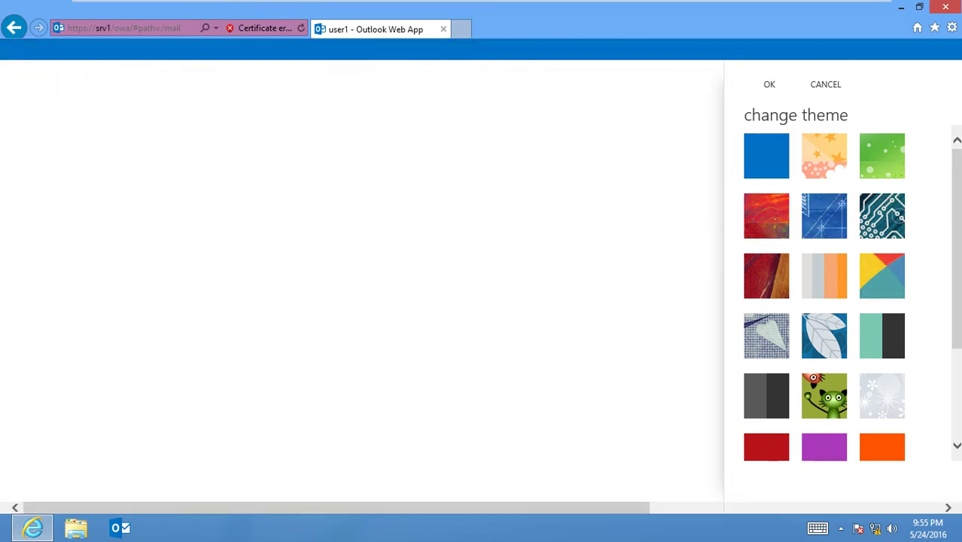
click(766, 336)
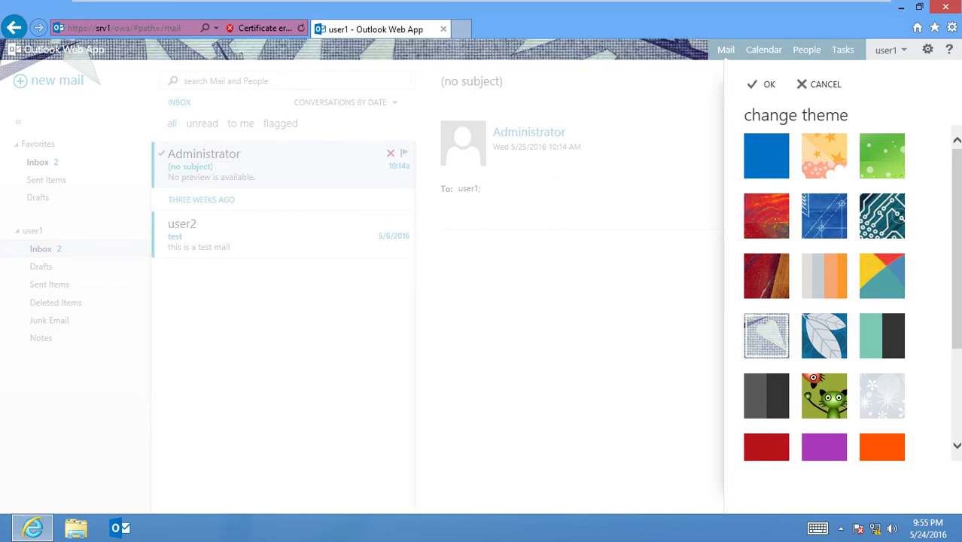
click(824, 335)
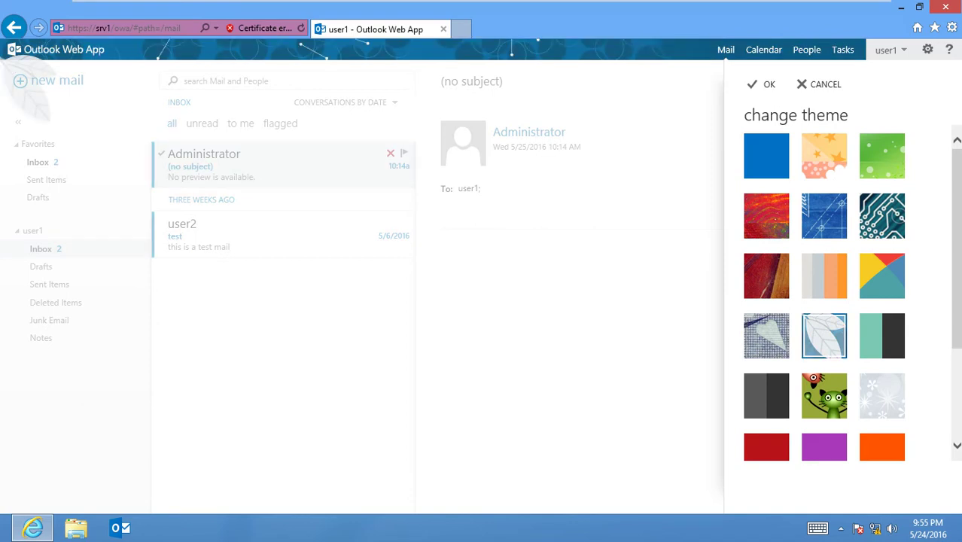
click(766, 215)
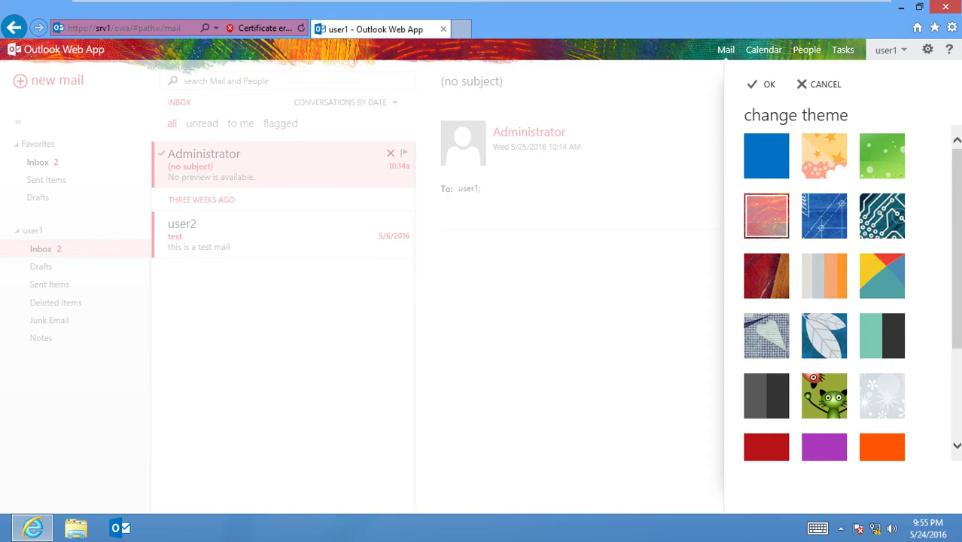
key(Return)
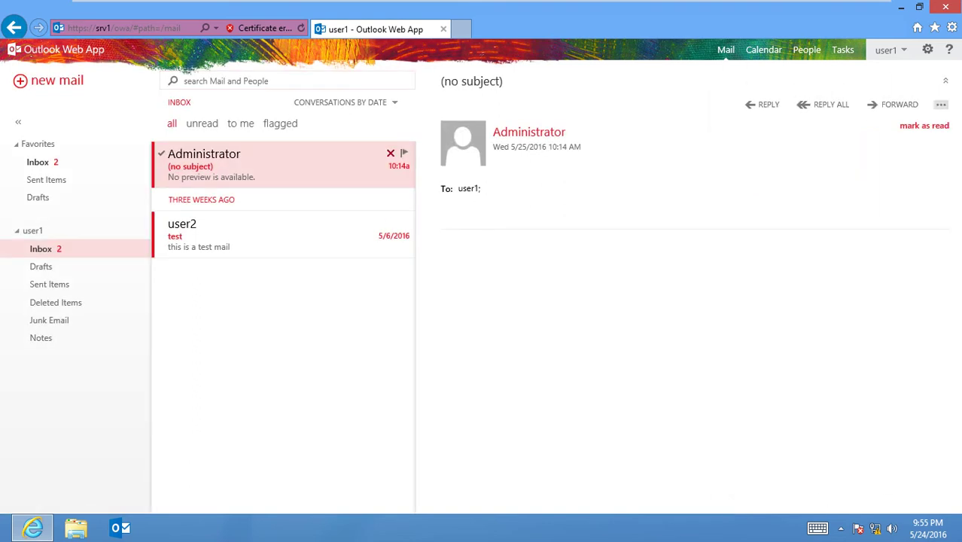
click(178, 9)
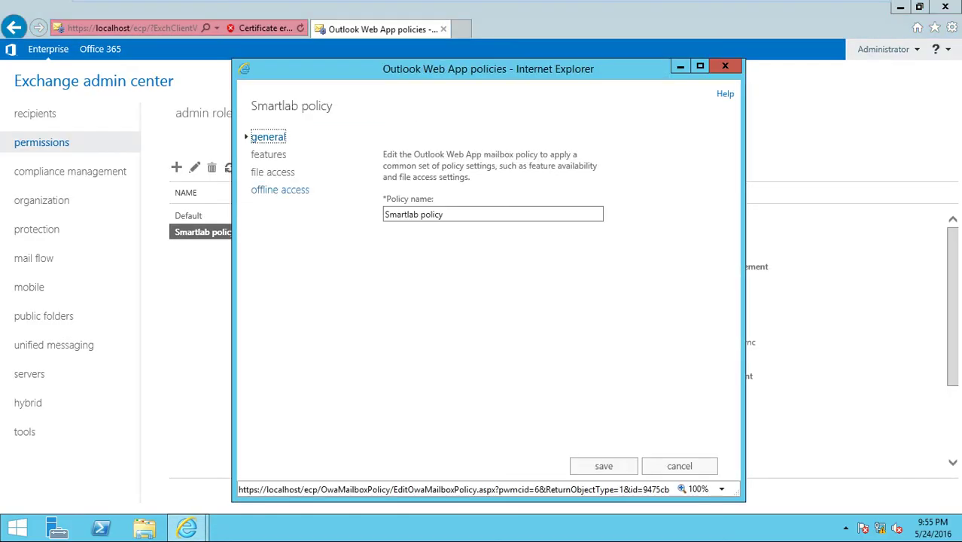
Confirm Smartlab policy shows Themes and Change password off, then go back to client1's Outlook Web App.
click(273, 172)
click(270, 153)
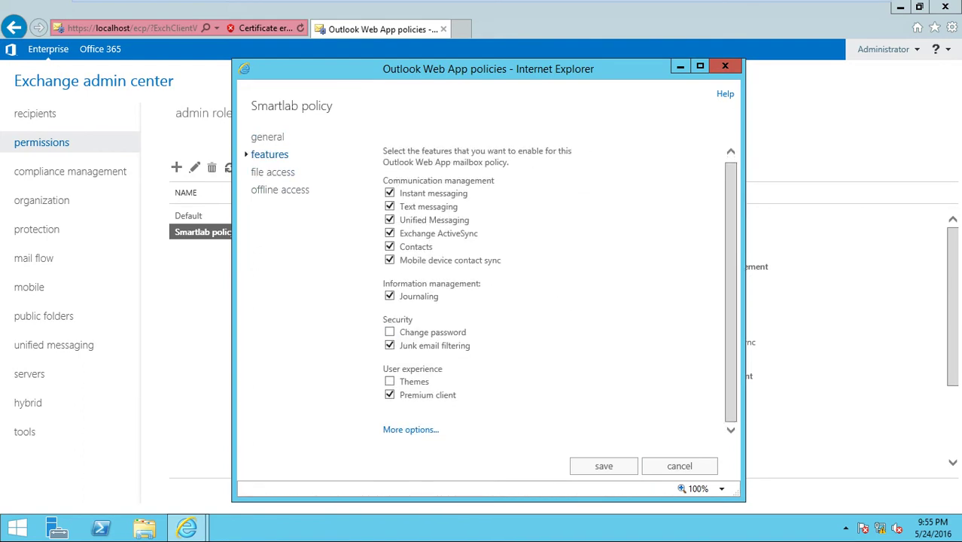
mouse_move(389, 332)
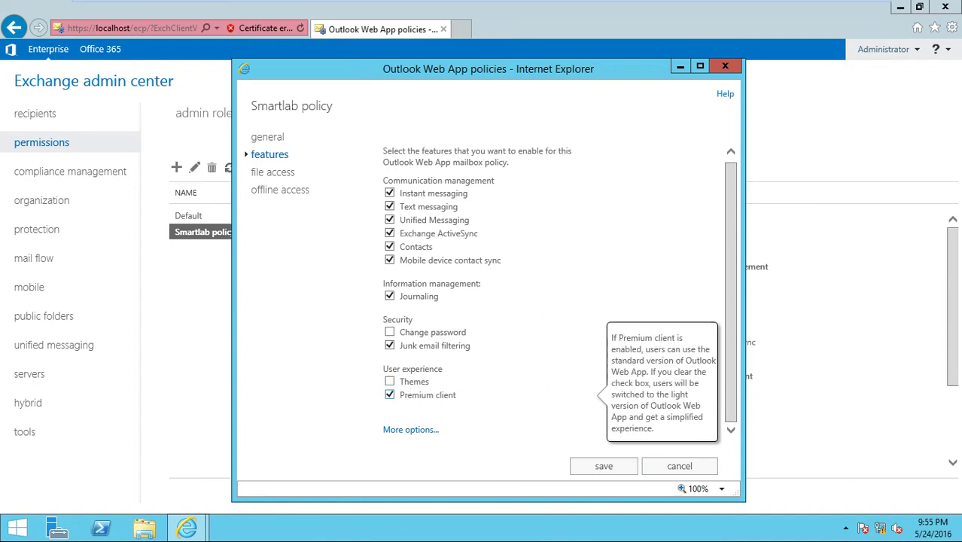
mouse_move(389, 381)
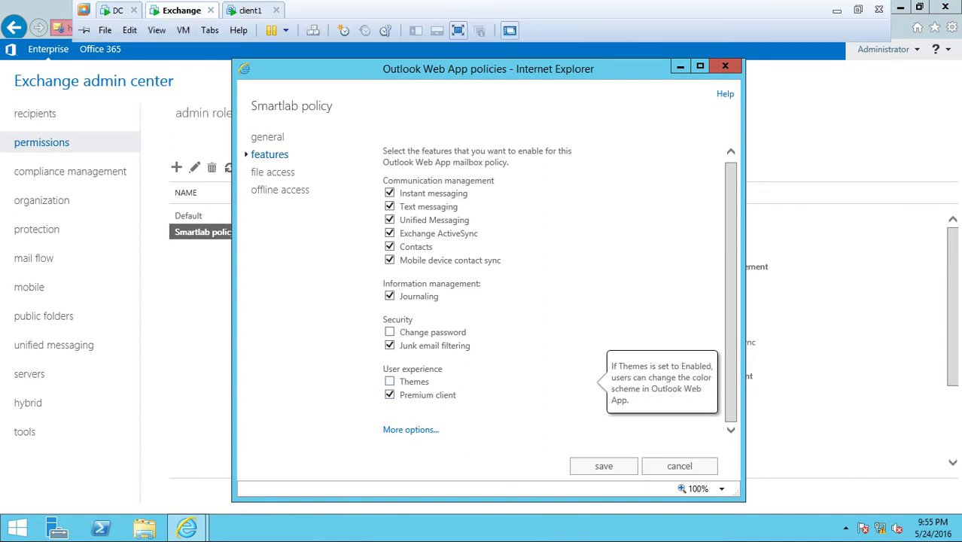
click(253, 9)
click(886, 49)
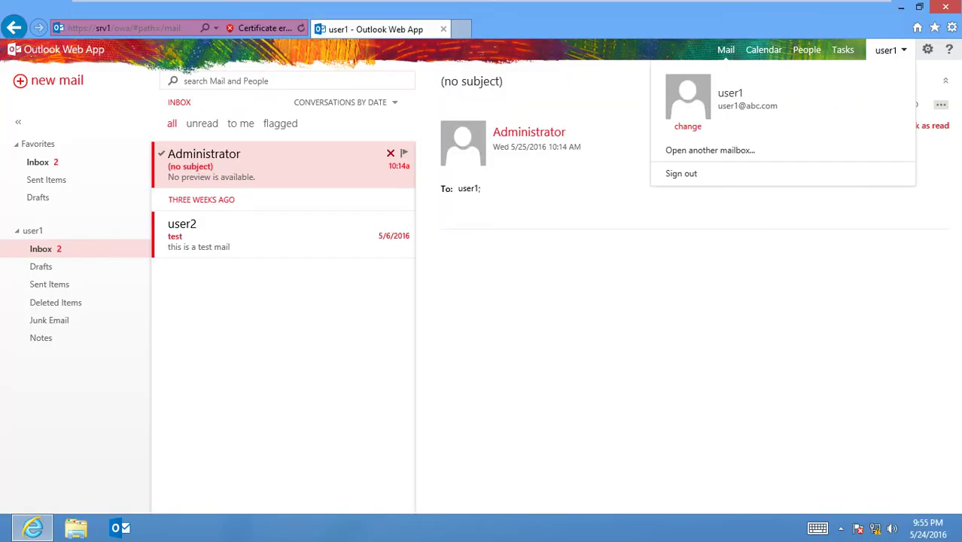
On the change password page, enter the current password and a new password, revealing it to check.
click(927, 50)
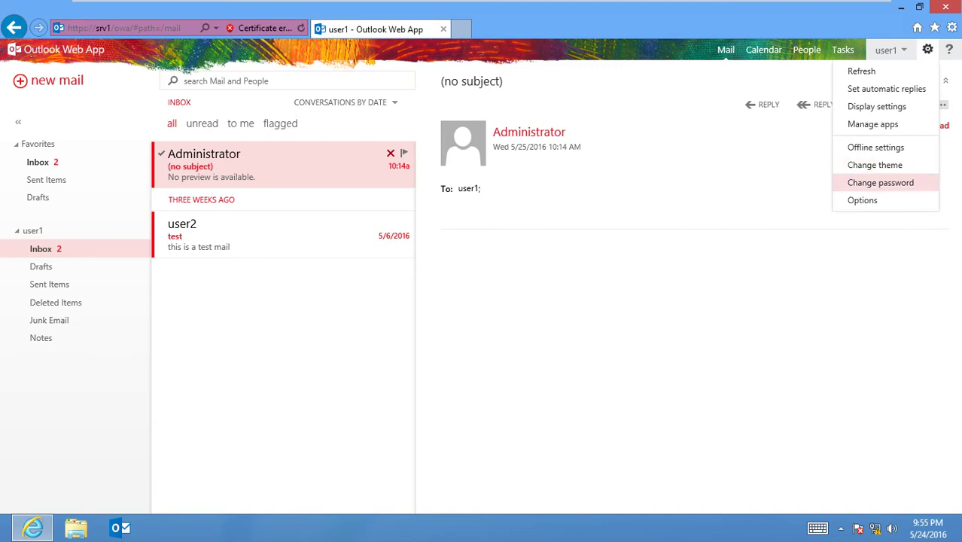
click(881, 182)
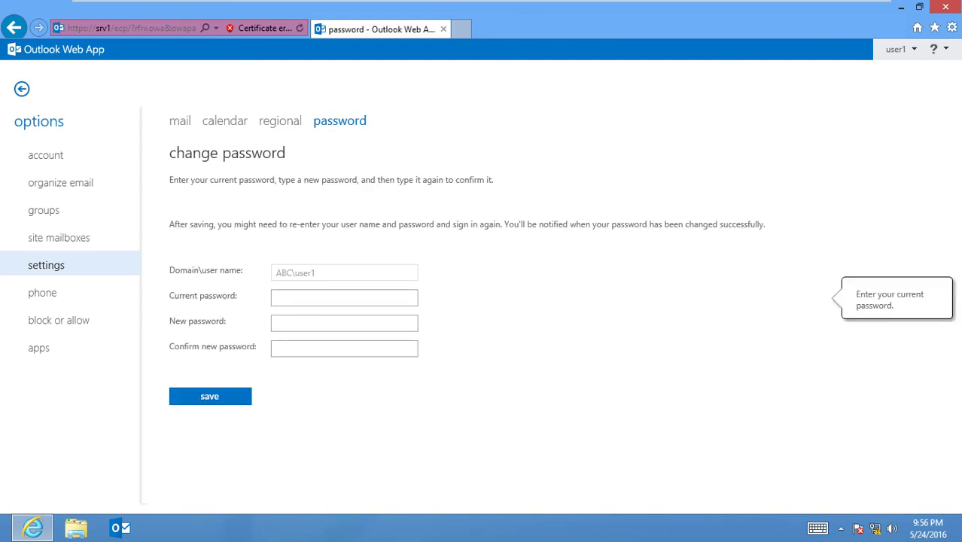
text(********)
key(alt+F8)
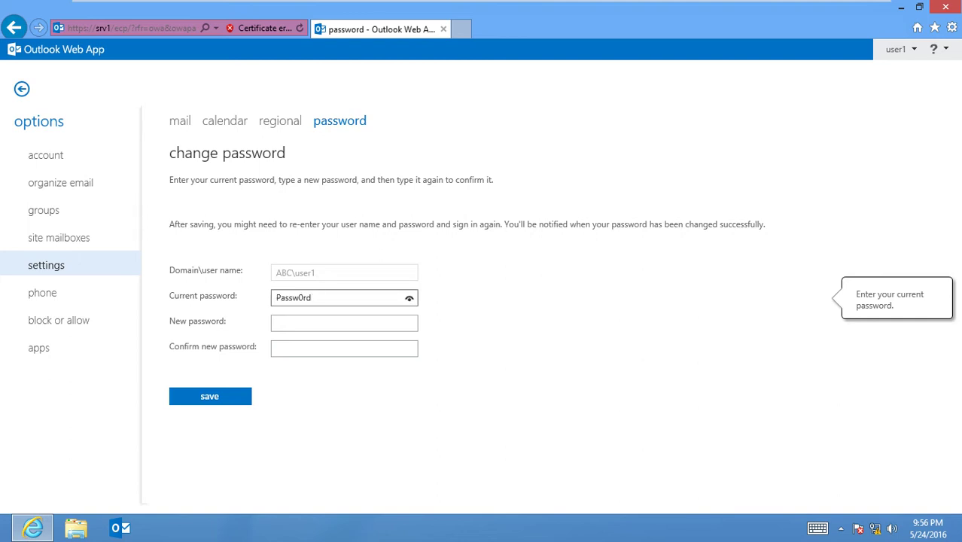
key(Tab)
text(*)
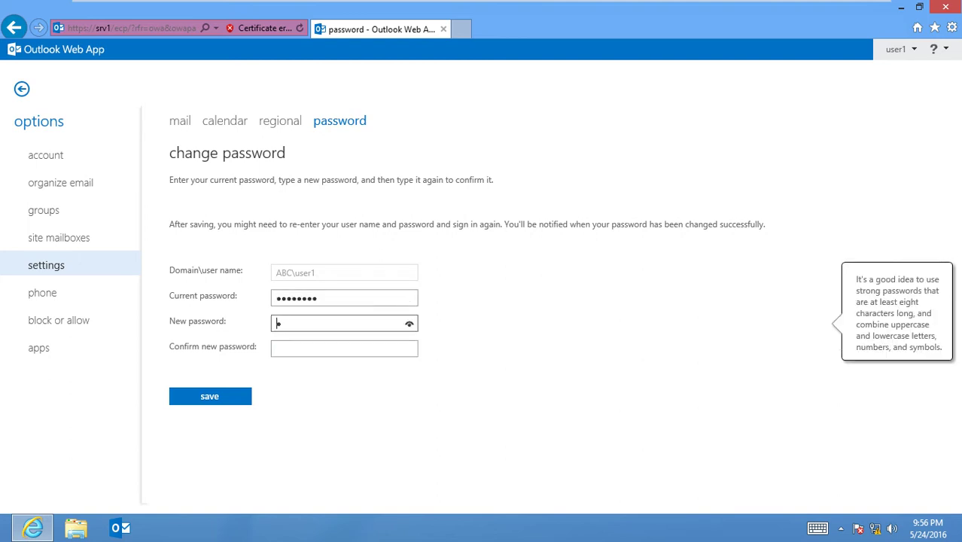
text(*********)
key(BackSpace)
key(BackSpace)
key(BackSpace)
key(BackSpace)
key(BackSpace)
key(BackSpace)
key(BackSpace)
key(BackSpace)
key(BackSpace)
key(BackSpace)
text(********1)
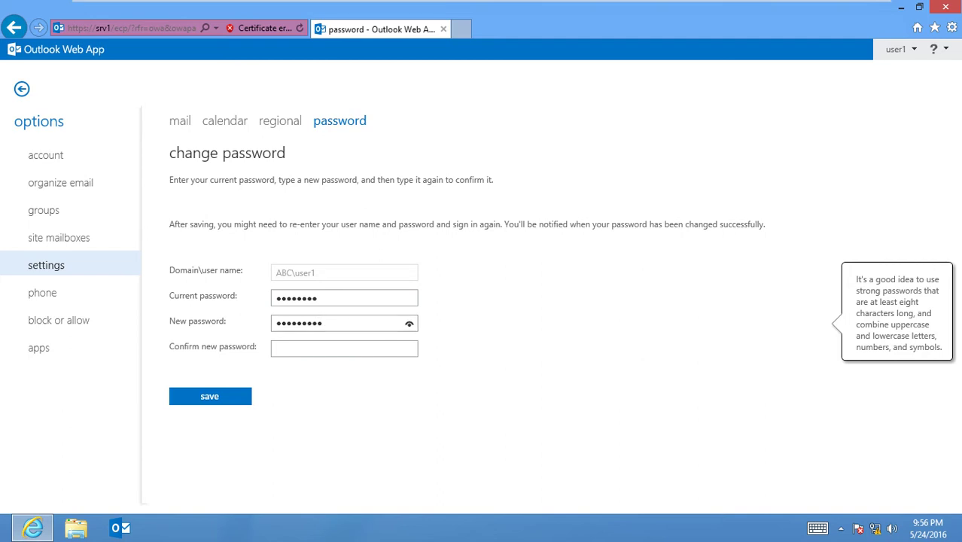
click(409, 323)
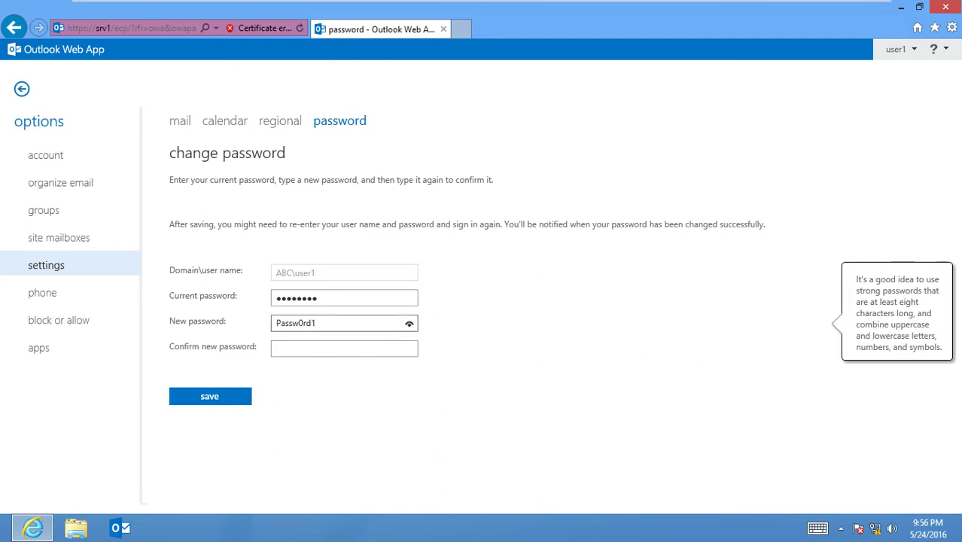
Retype the new password in the confirmation field, verify it matches, and save.
click(344, 348)
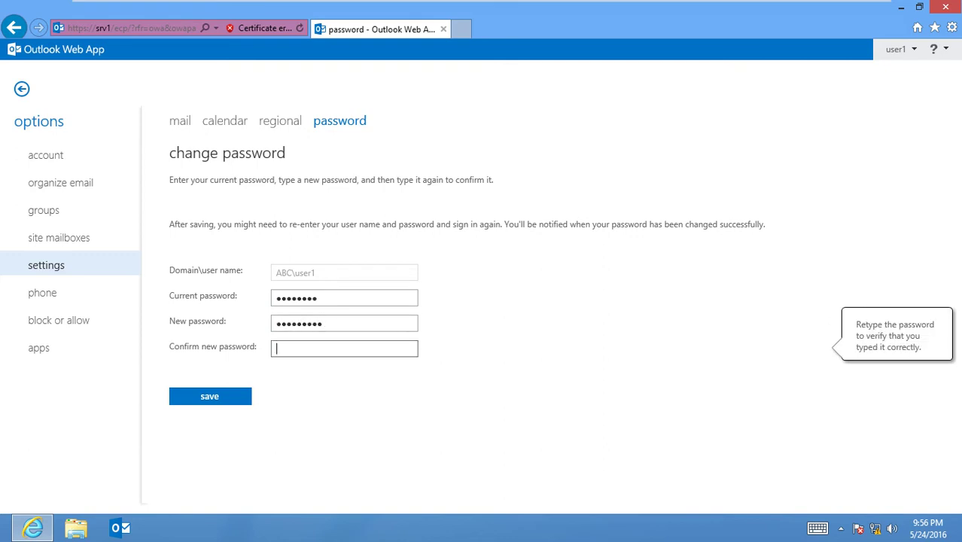
text(Passw0rd12)
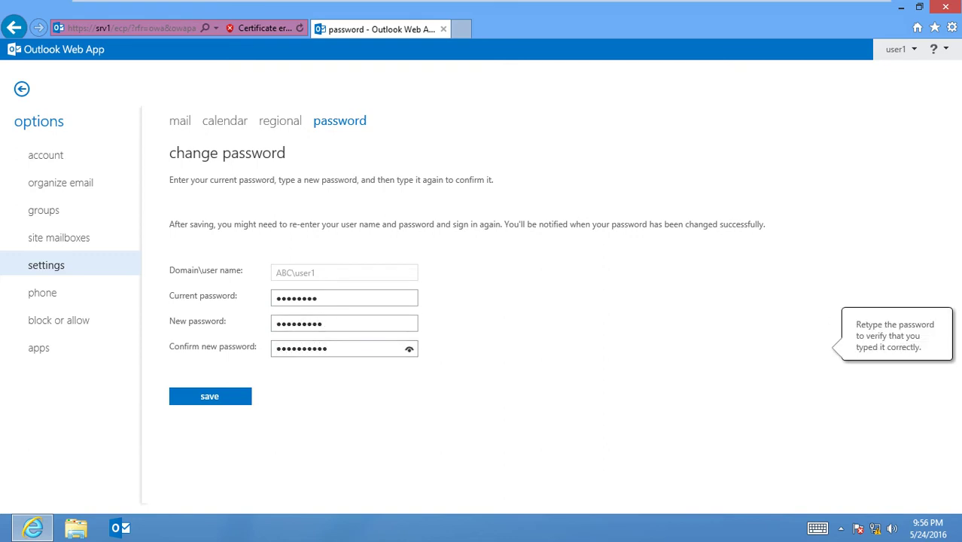
key(BackSpace)
key(BackSpace)
key(BackSpace)
key(BackSpace)
key(BackSpace)
key(BackSpace)
key(BackSpace)
key(BackSpace)
key(BackSpace)
key(BackSpace)
text(Passw0)
key(BackSpace)
key(BackSpace)
key(BackSpace)
key(BackSpace)
key(BackSpace)
key(BackSpace)
text(Passw0rd!)
click(409, 349)
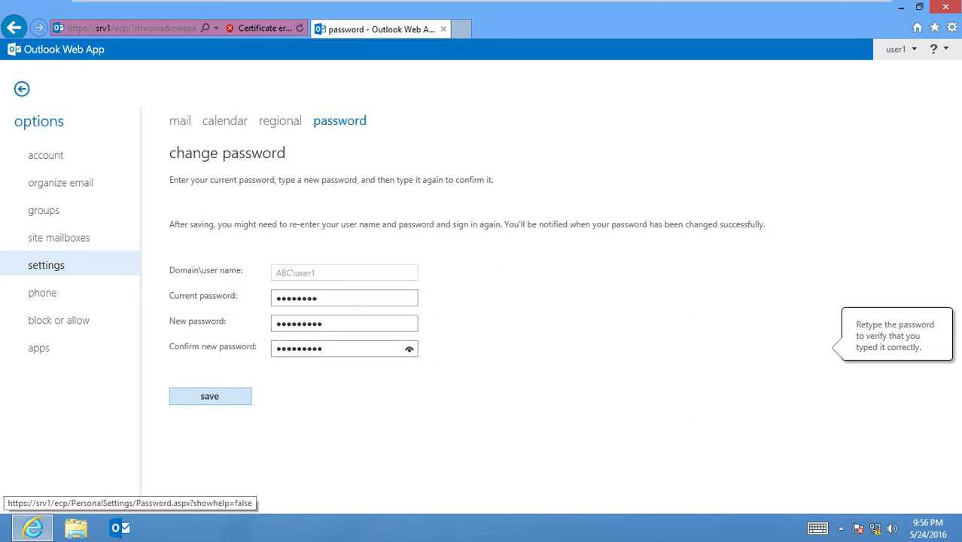
click(210, 396)
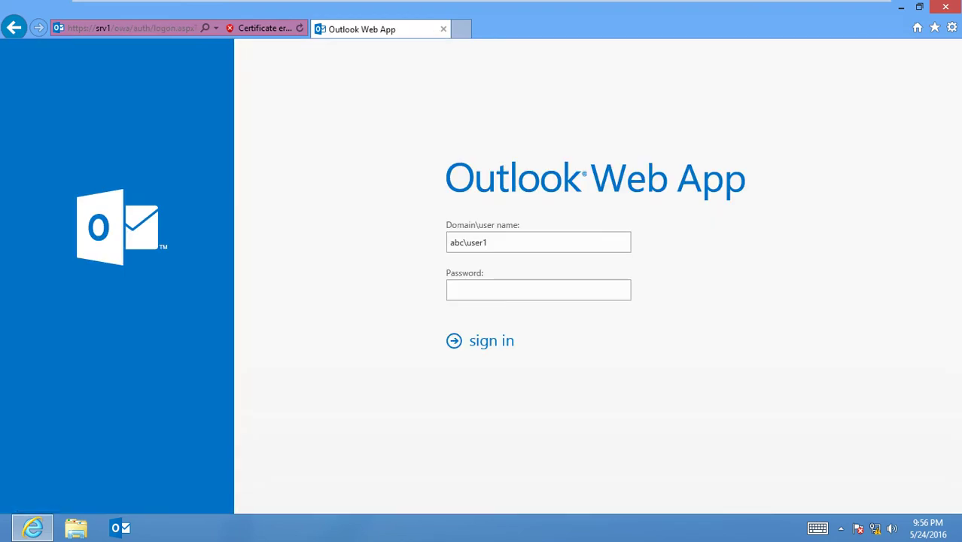
Sign in to user1's Outlook Web App with the new password, then return to the Exchange server.
text(Passw0rd!)
key(Return)
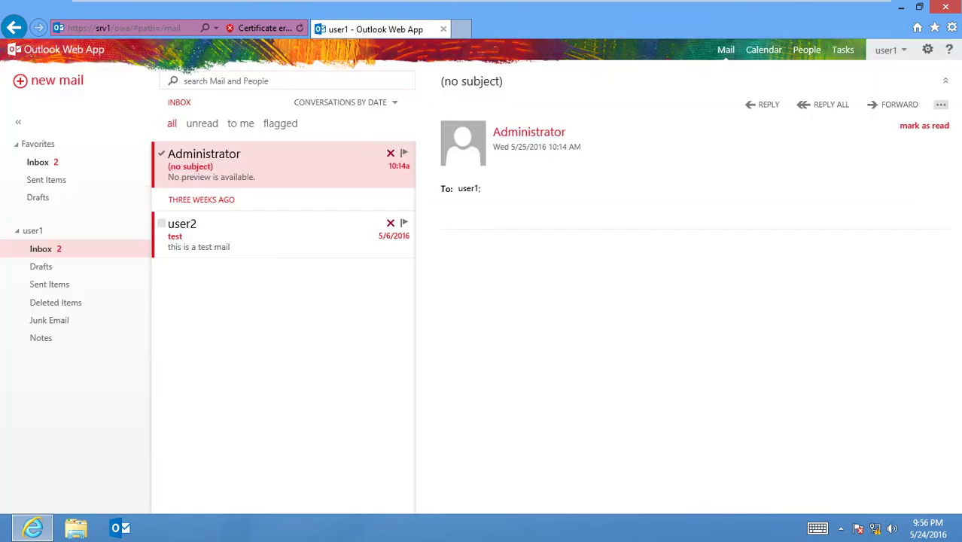
click(181, 10)
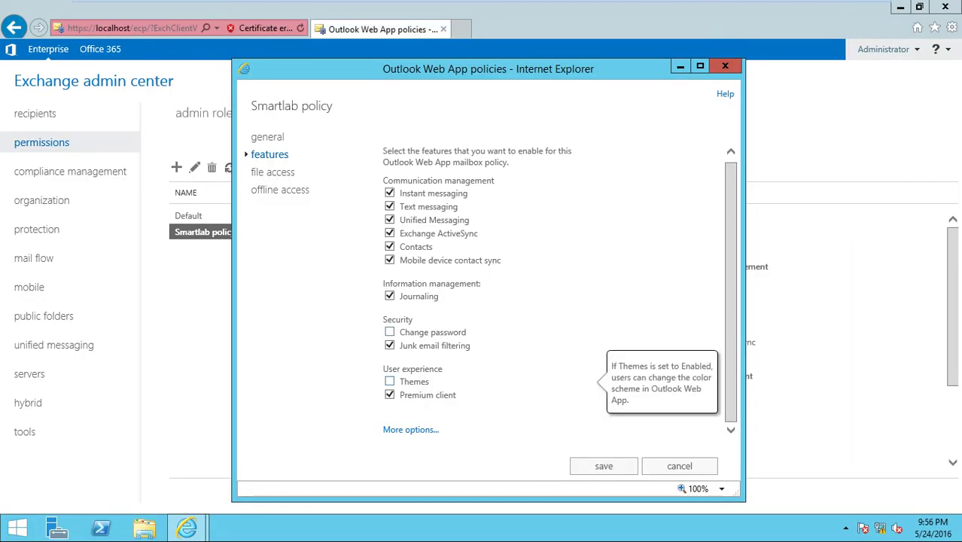
Save the Smartlab policy changes and open user1 from the recipients mailboxes list.
click(603, 466)
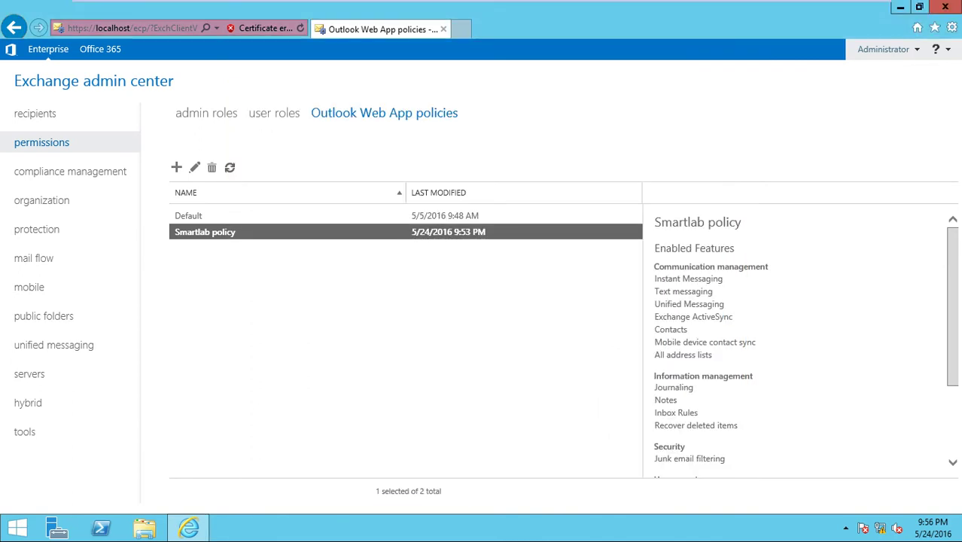
click(35, 113)
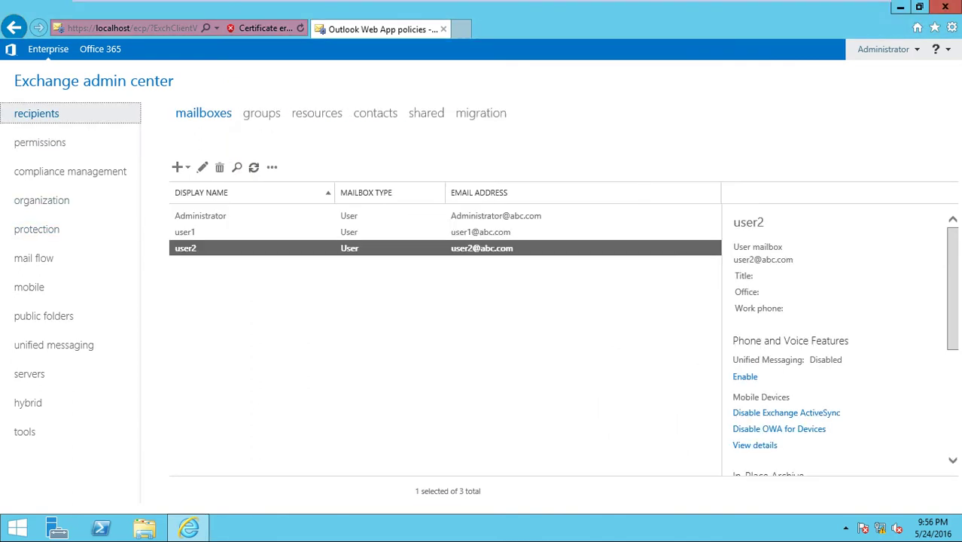
click(185, 232)
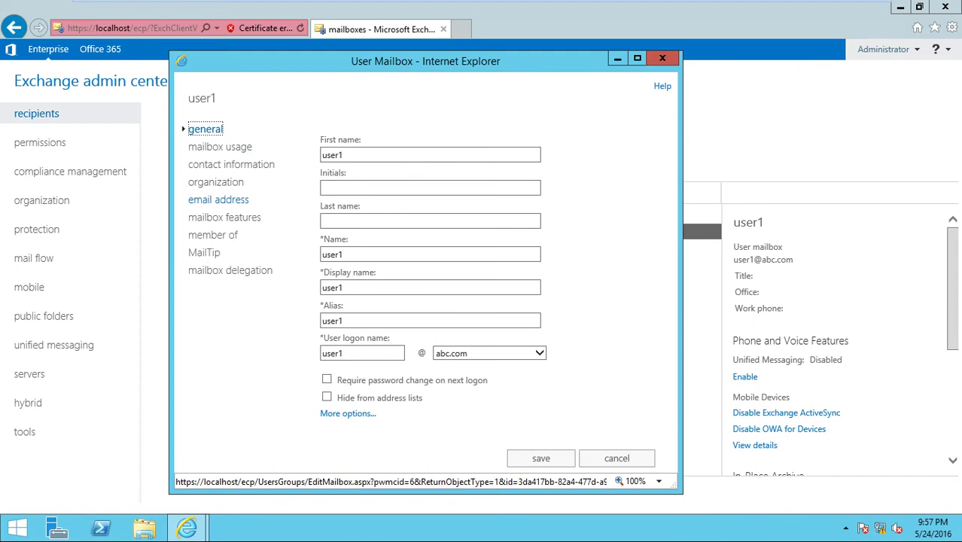
Set user1's Outlook Web App mailbox policy to Smartlab policy and save the mailbox.
click(225, 217)
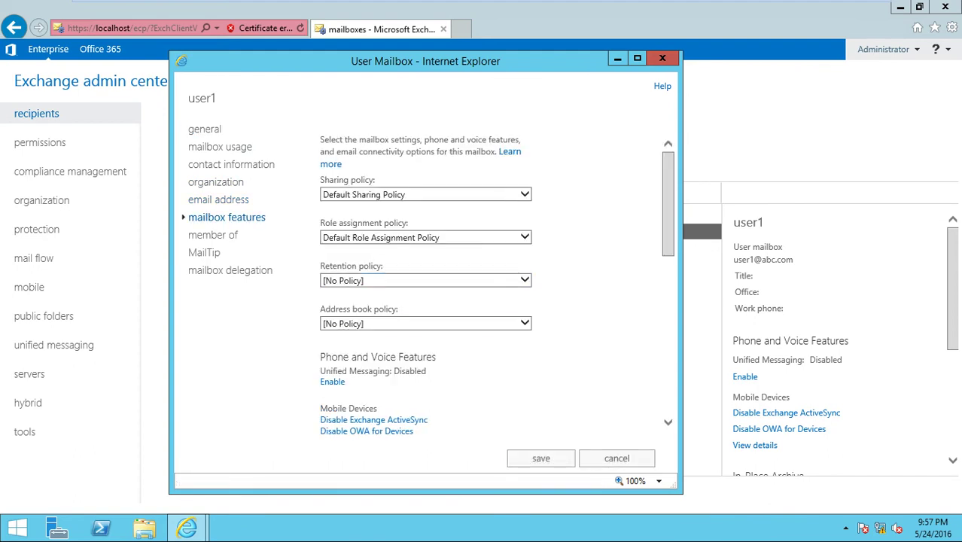
key(super+Up)
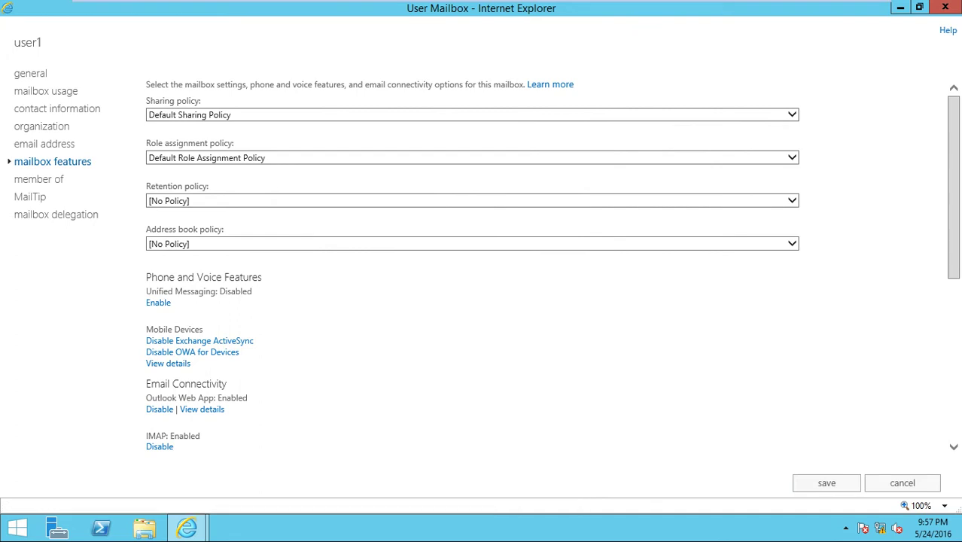
click(202, 408)
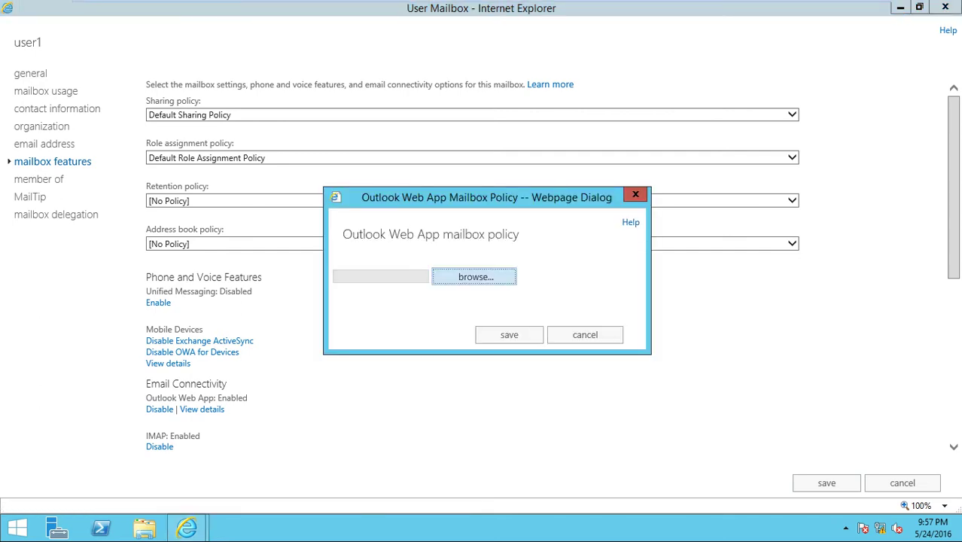
key(Return)
click(280, 153)
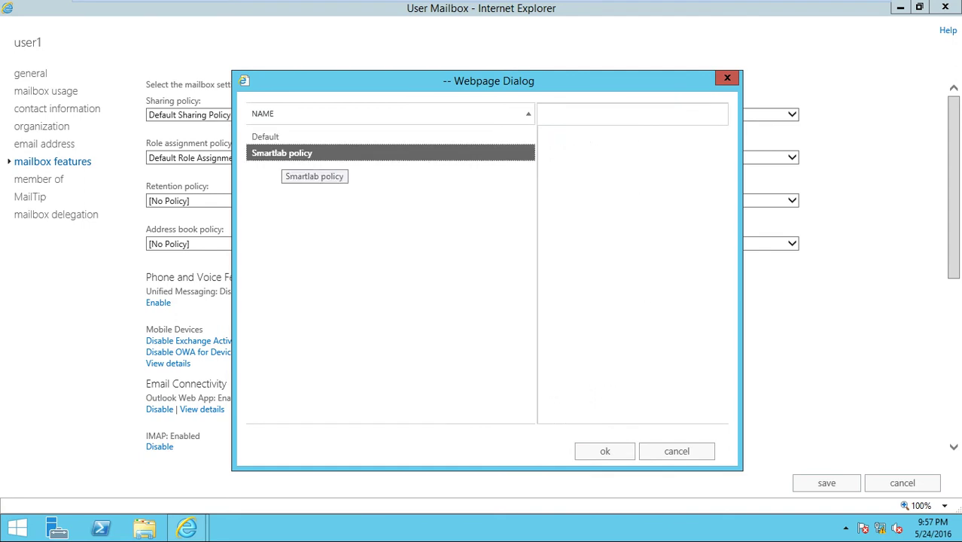
key(Return)
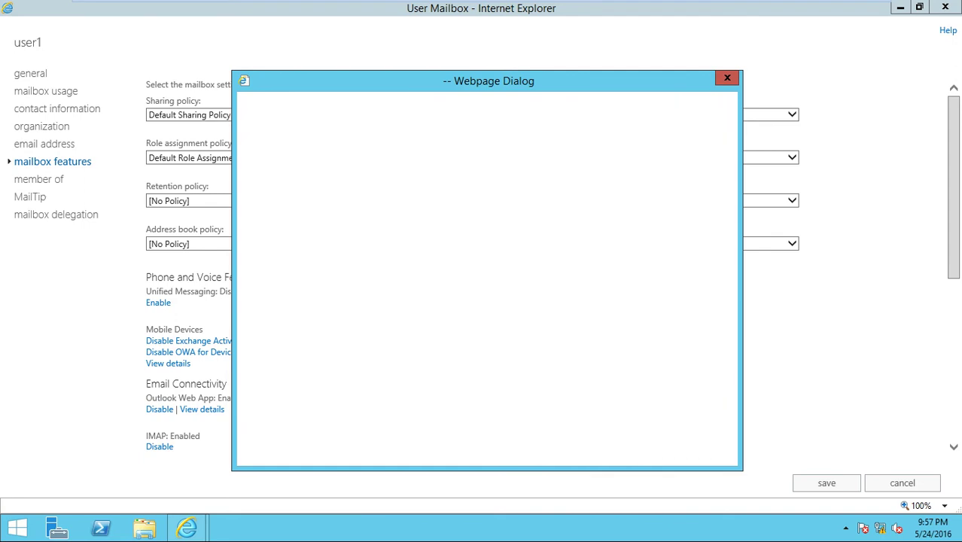
key(Tab)
key(Return)
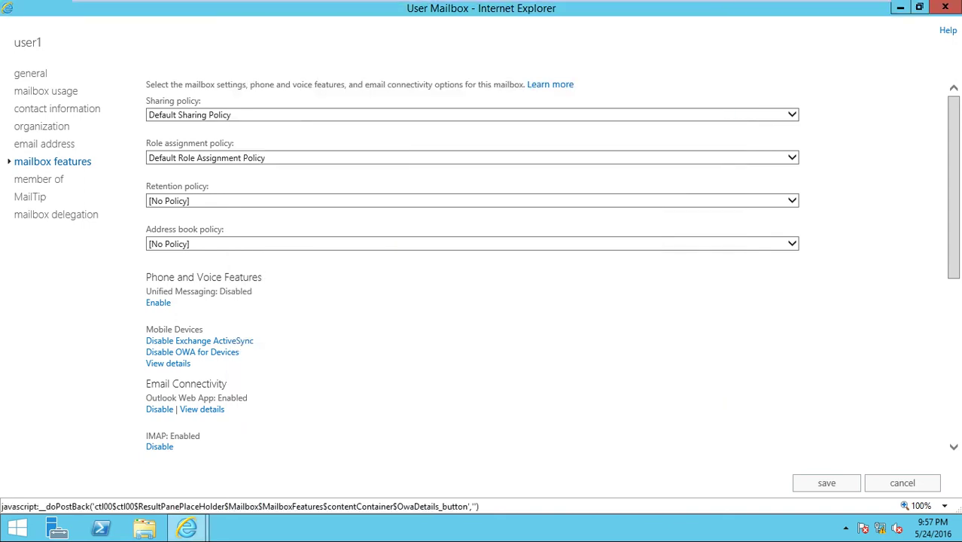
key(Tab)
key(Return)
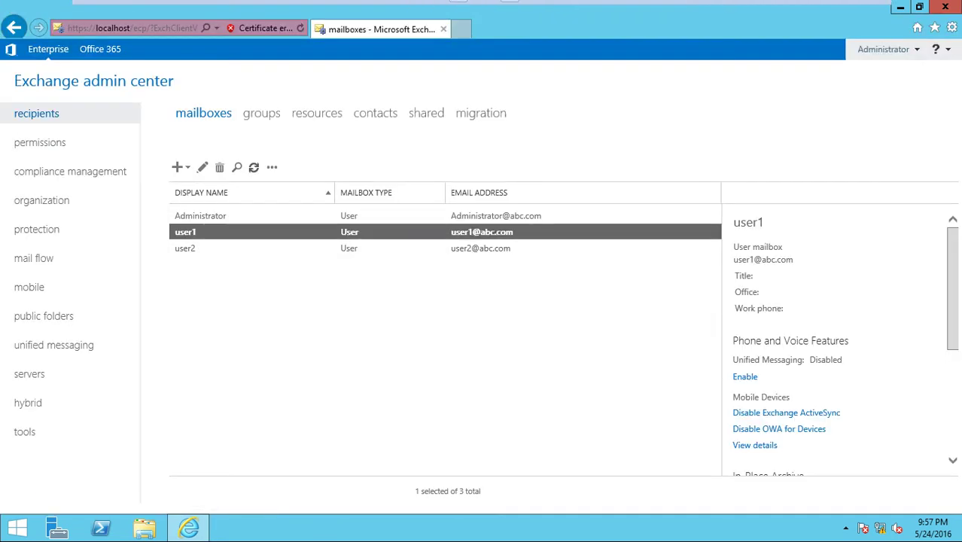
On the client machine, sign user1 out of Outlook Web App.
mouse_move(482, 1)
click(251, 10)
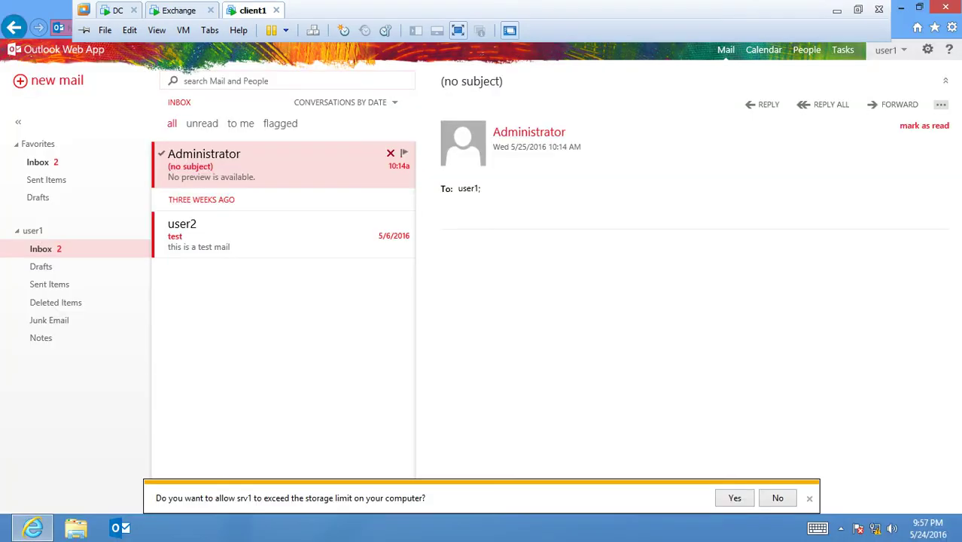
click(888, 49)
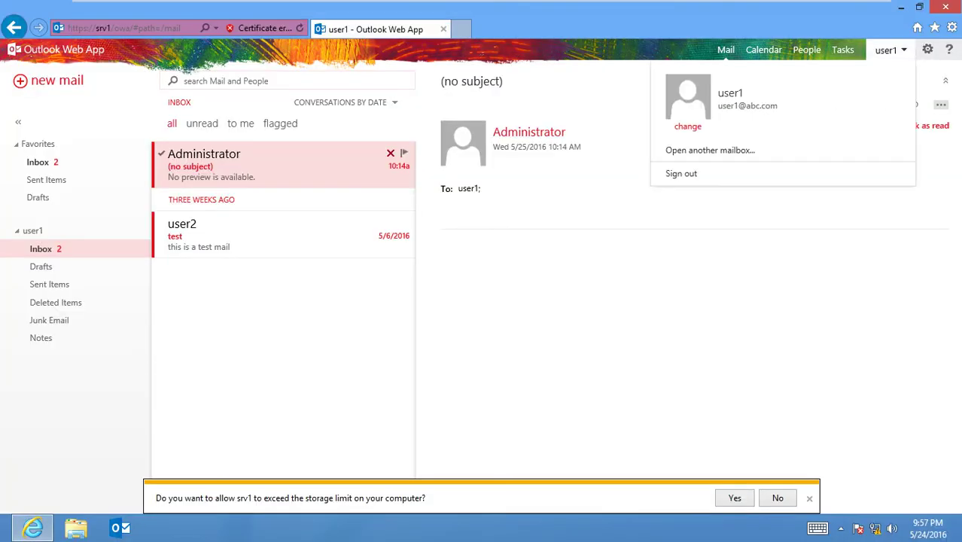
click(681, 173)
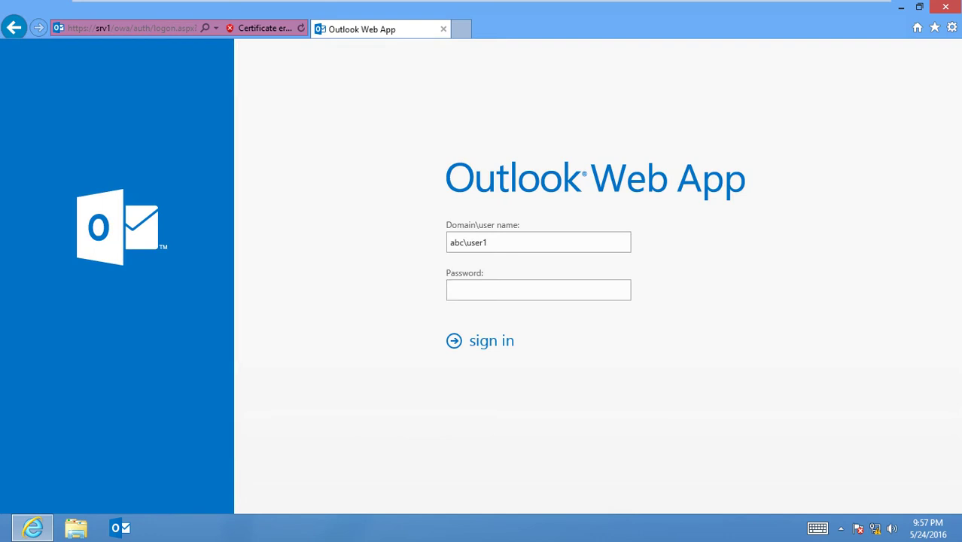
Sign back in as user1 with the account password and open the gear settings list.
text(*********)
key(alt+F8)
key(Return)
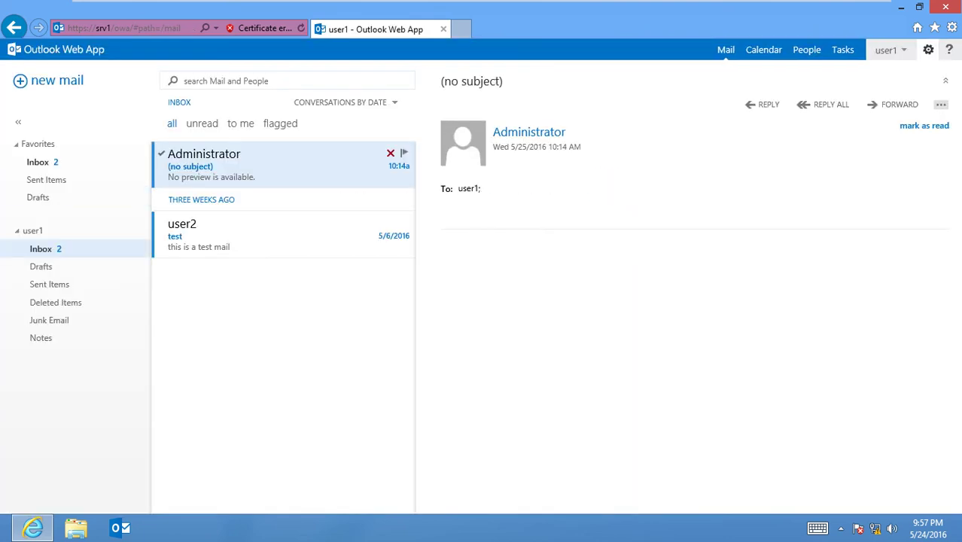
click(928, 49)
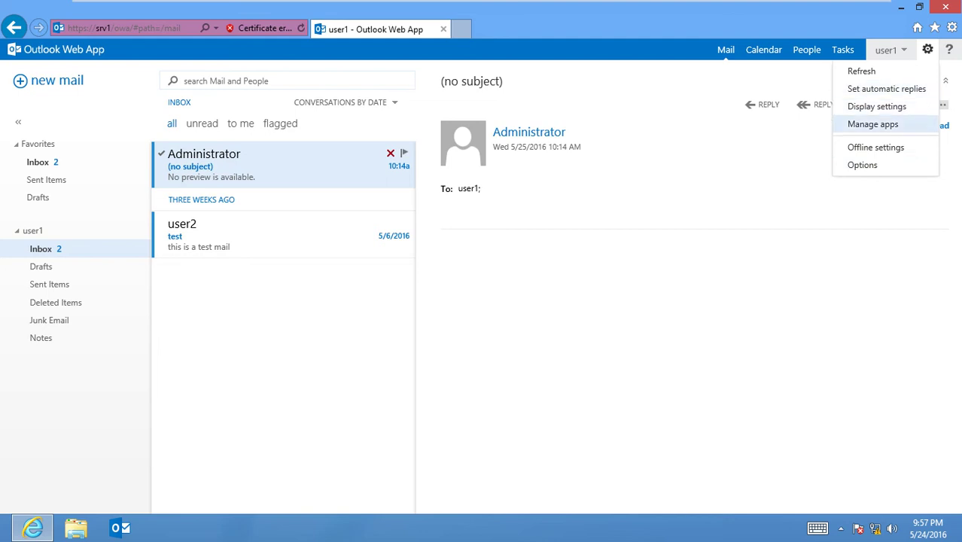
Launch Notepad from the Run prompt.
key(super+r)
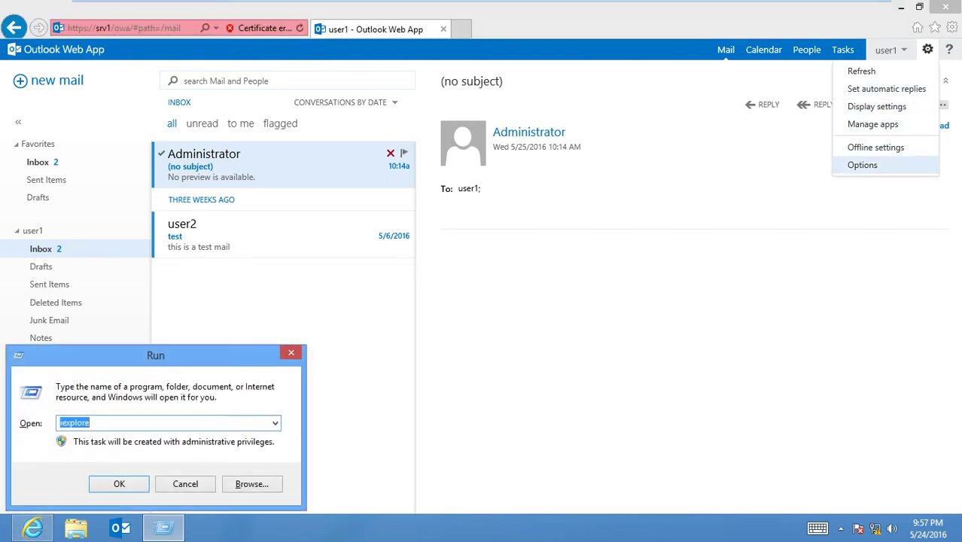
text(notepad)
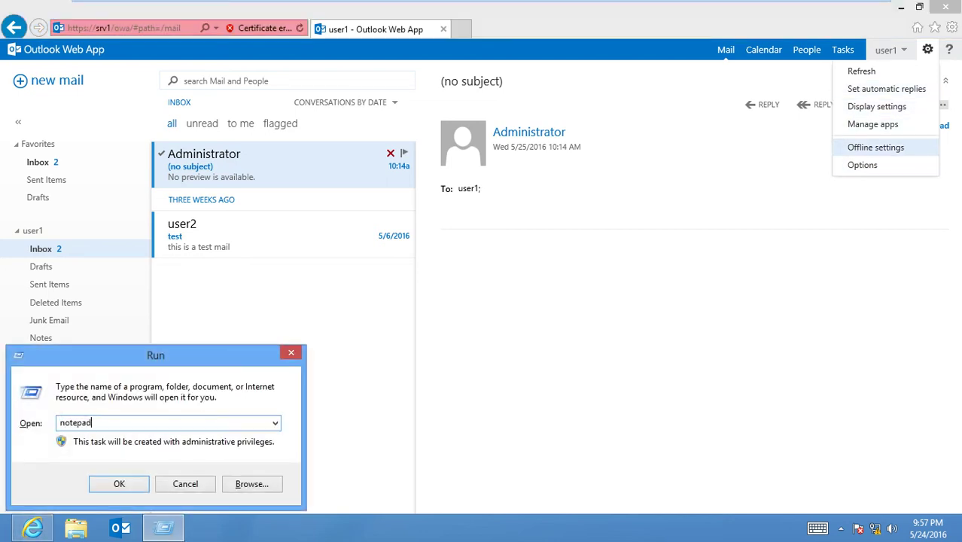
key(Return)
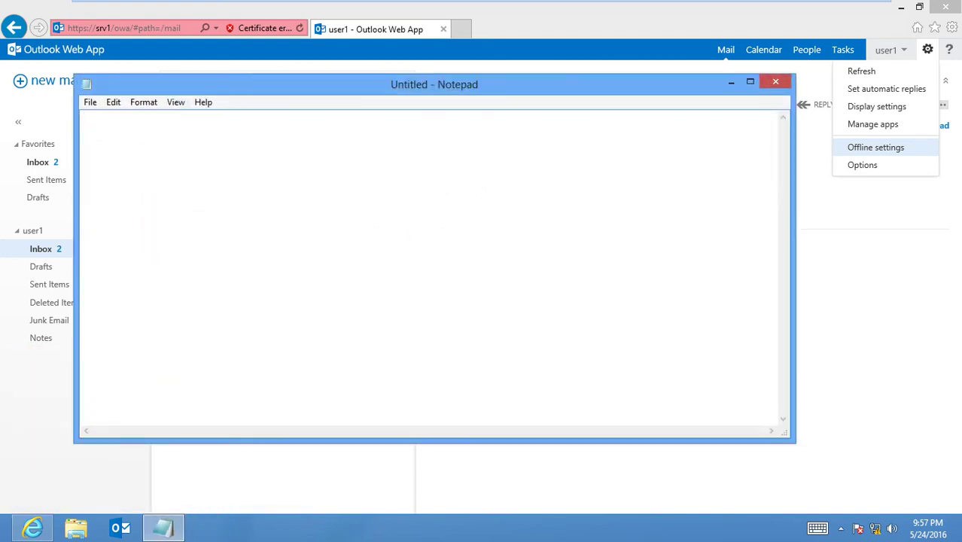
Note that the change password and change theme options are no longer available.
text(h)
key(BackSpace)
text(hear you van not )
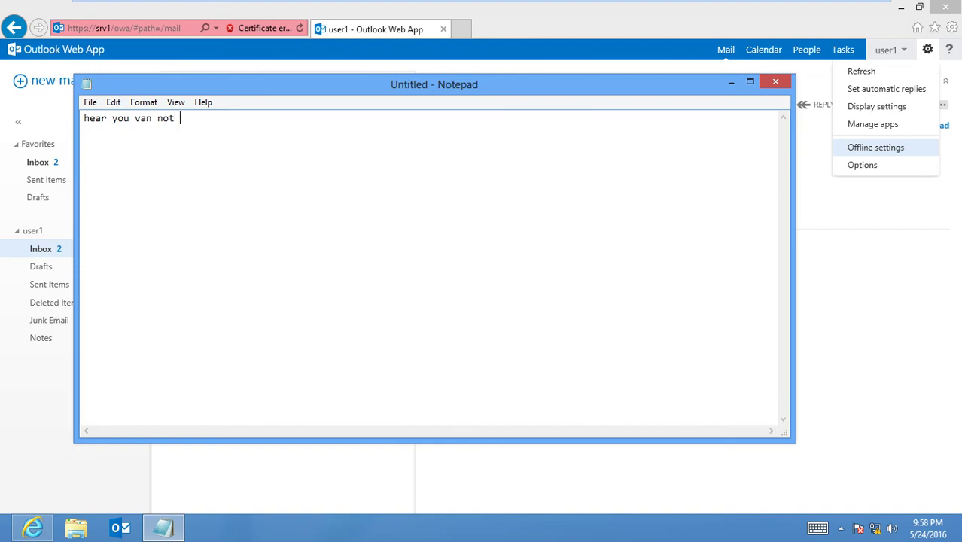
text(get )
text(pass)
key(BackSpace)
key(BackSpace)
key(BackSpace)
key(BackSpace)
text(change o)
key(BackSpace)
text(password )
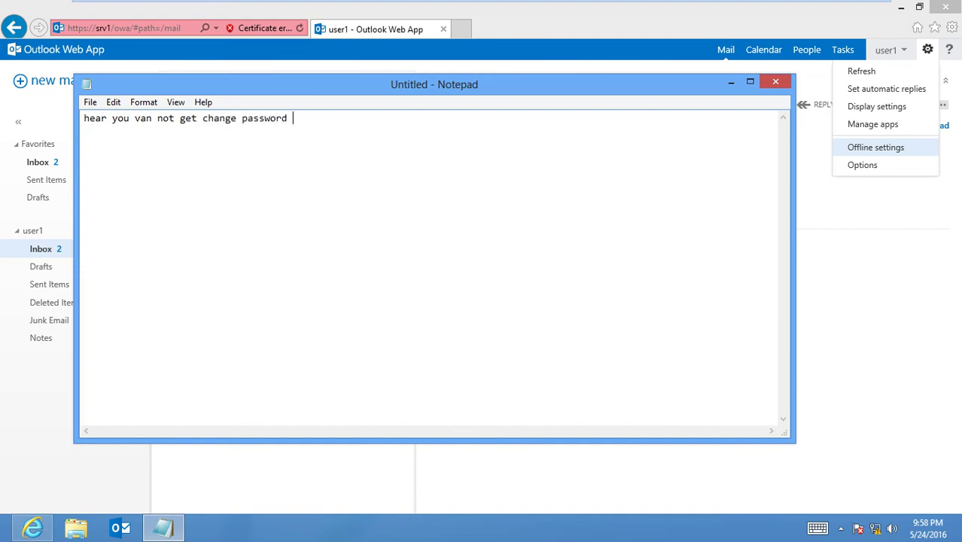
text(option or change theame)
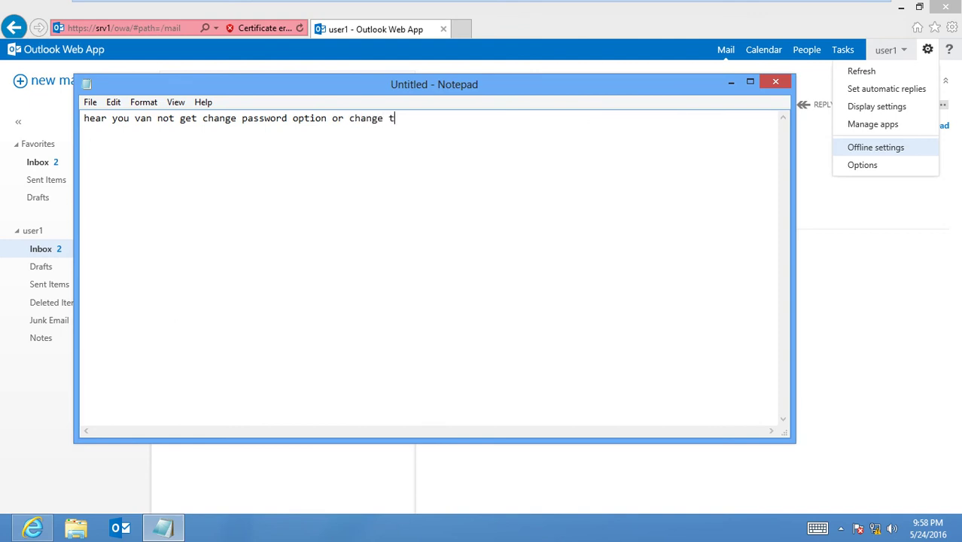
text( option)
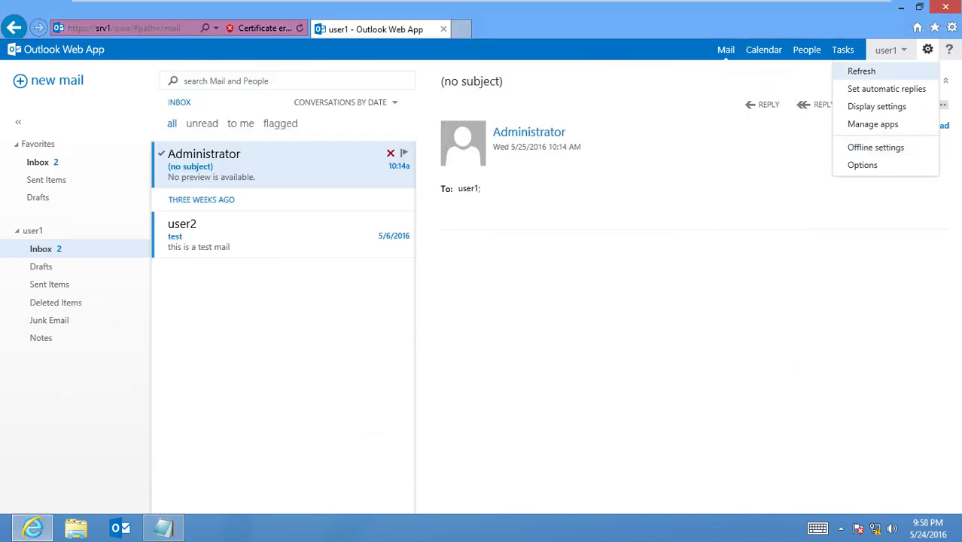
key(ctrl+shift+Tab)
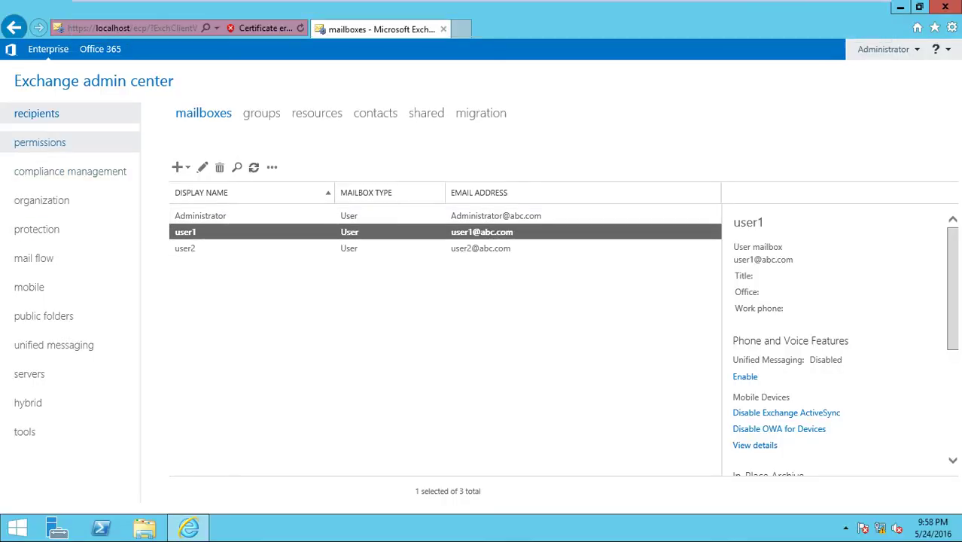
Tick Change password in the Smartlab policy's features and save, then go to client1.
click(40, 143)
double_click(203, 232)
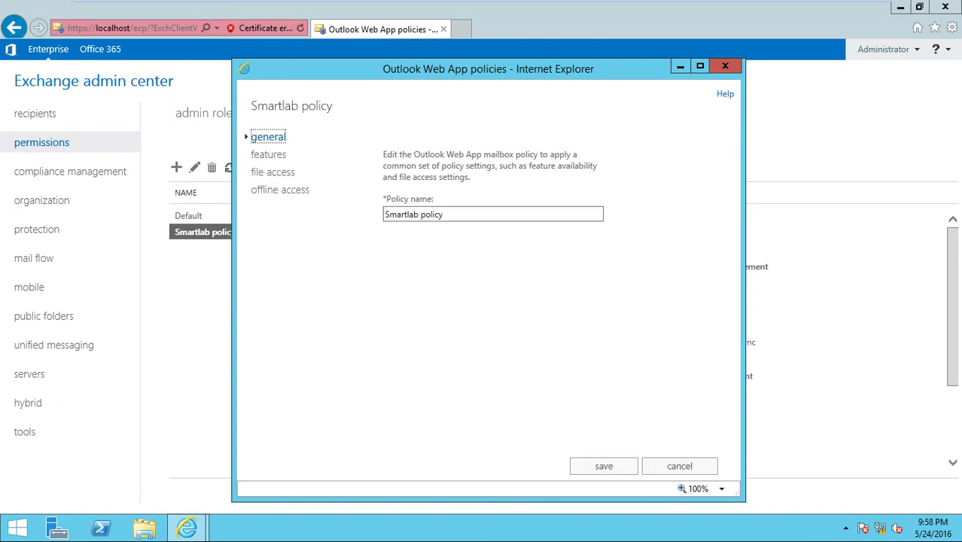
click(269, 154)
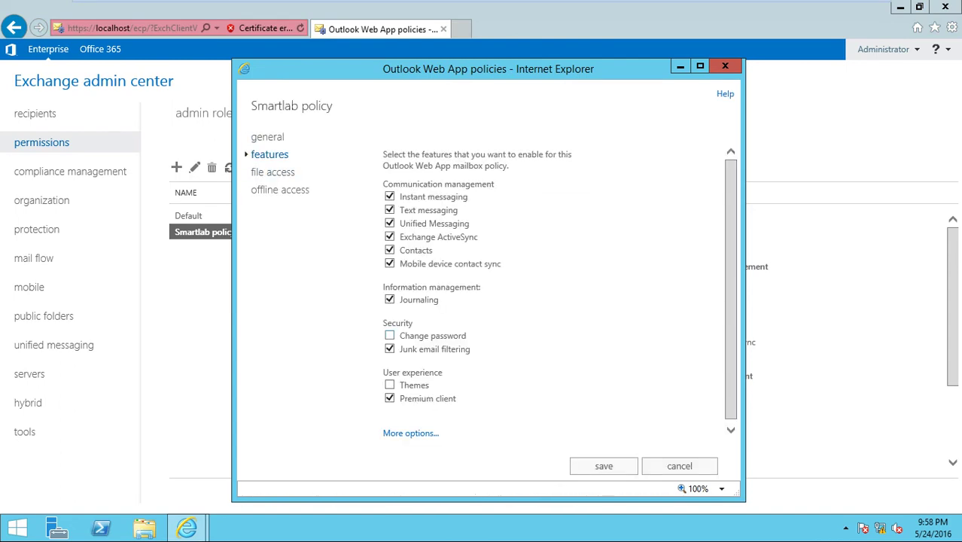
click(390, 336)
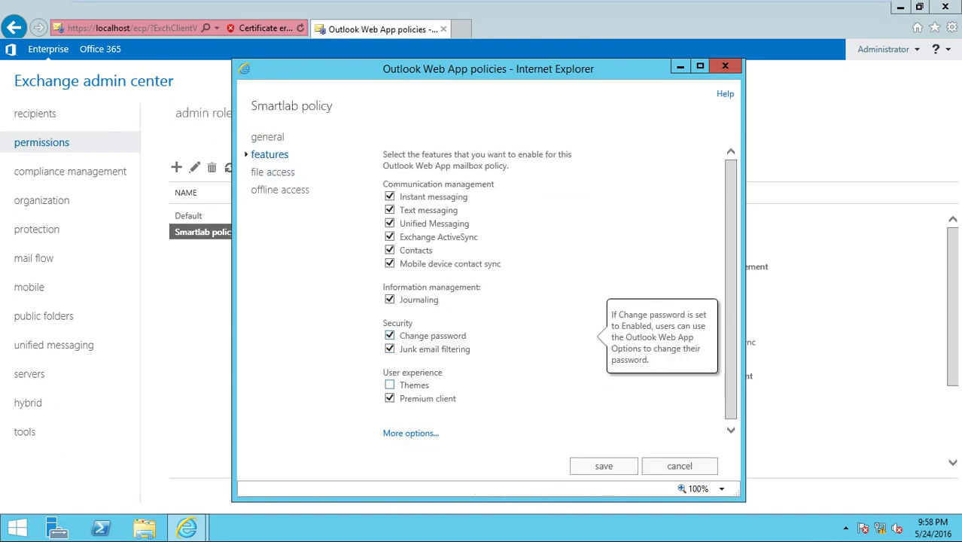
click(603, 465)
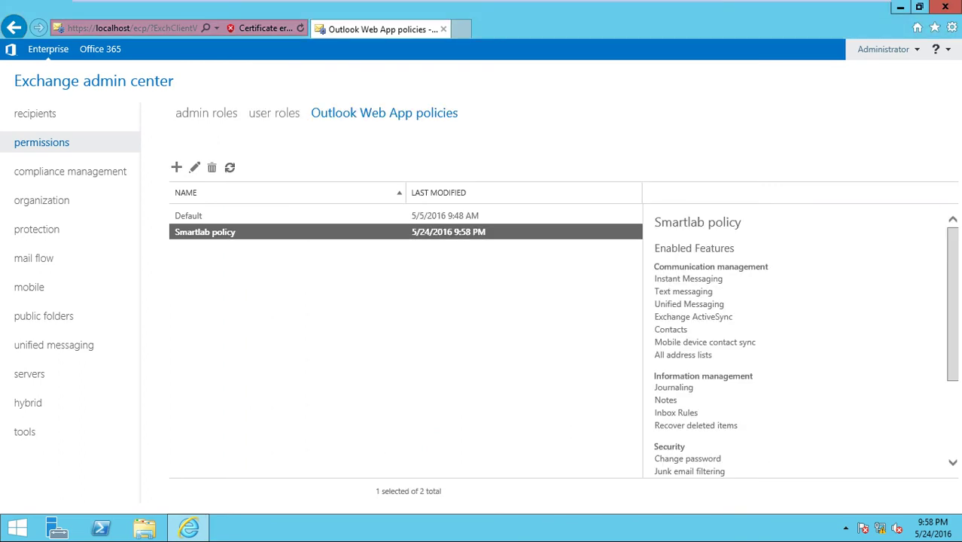
mouse_move(482, 1)
click(250, 10)
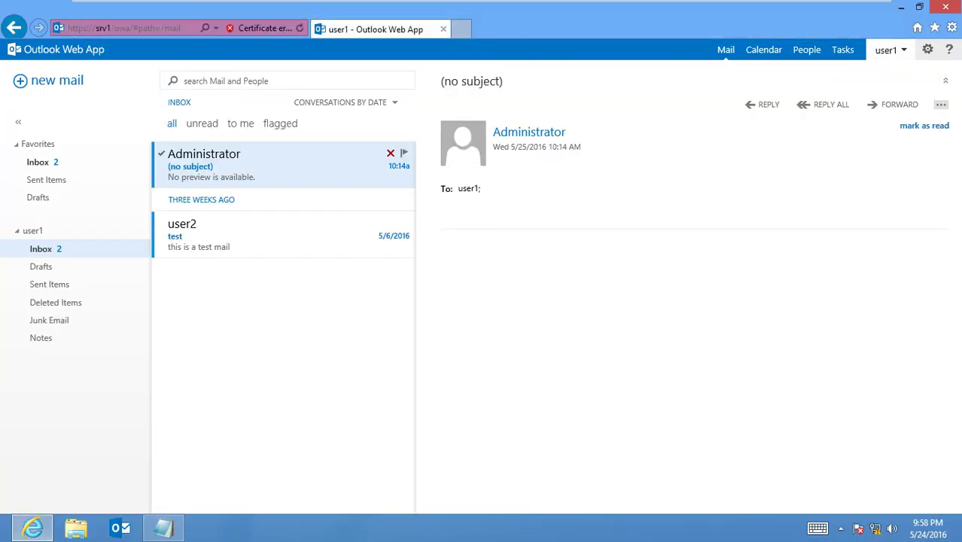
Refresh Outlook Web App from the gear menu and sign user1 out.
click(928, 50)
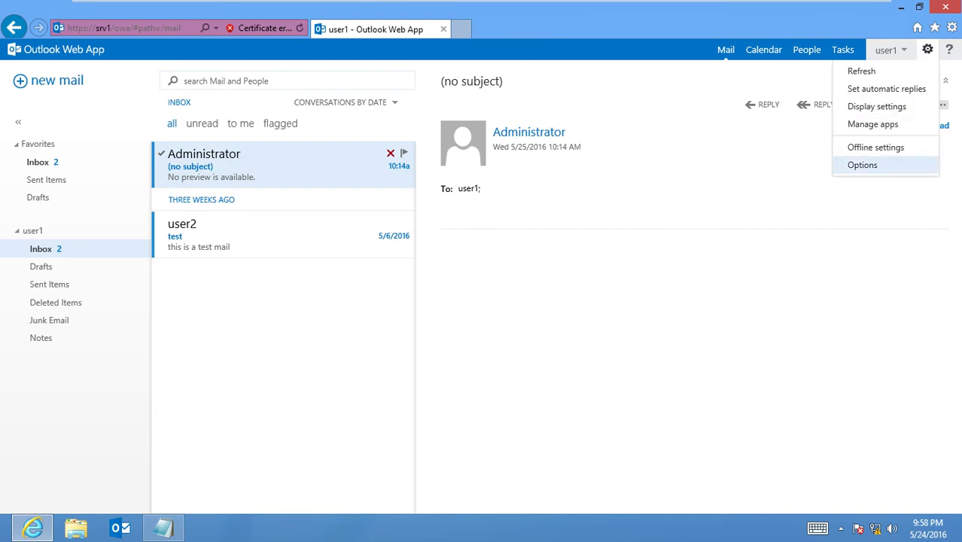
click(861, 71)
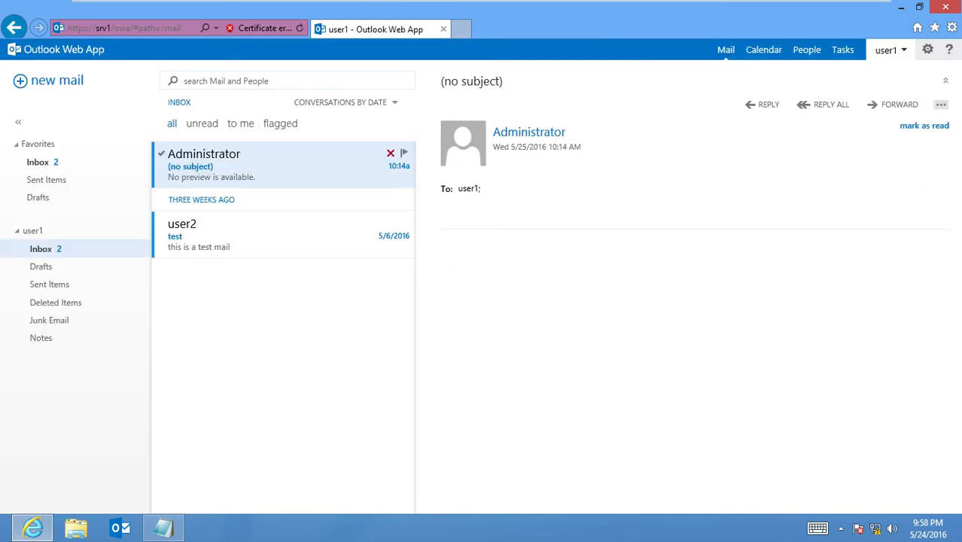
click(927, 50)
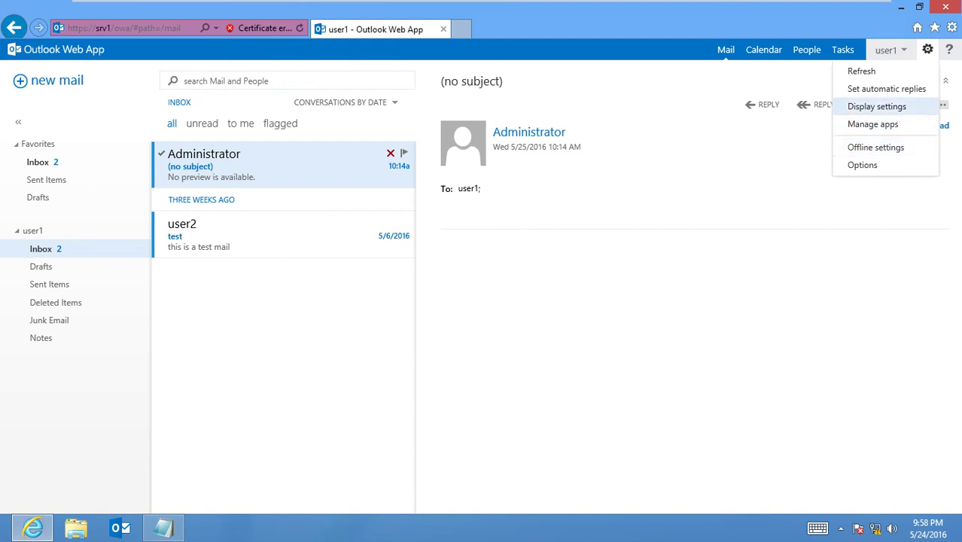
click(886, 50)
click(681, 173)
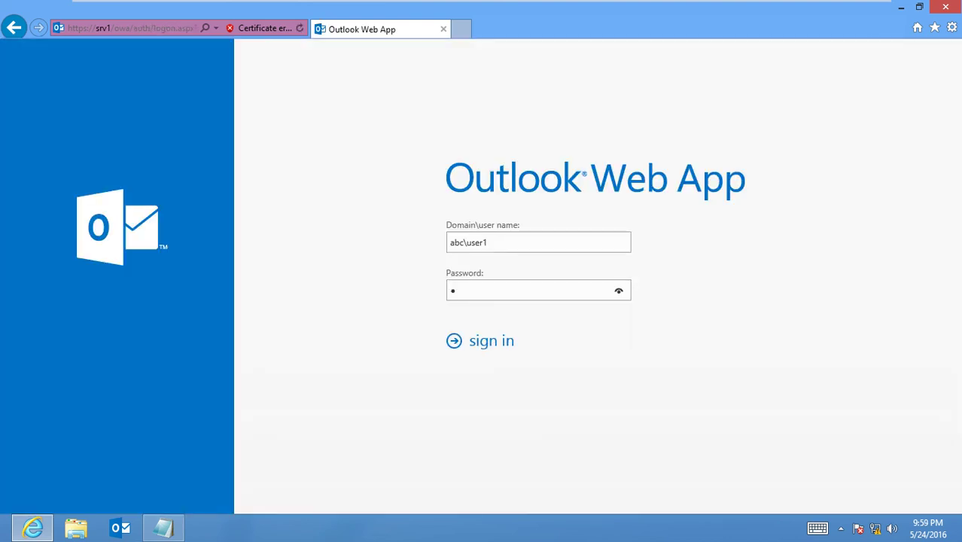
Sign user1 back in, check the settings choices, then return to Exchange admin center.
key(Return)
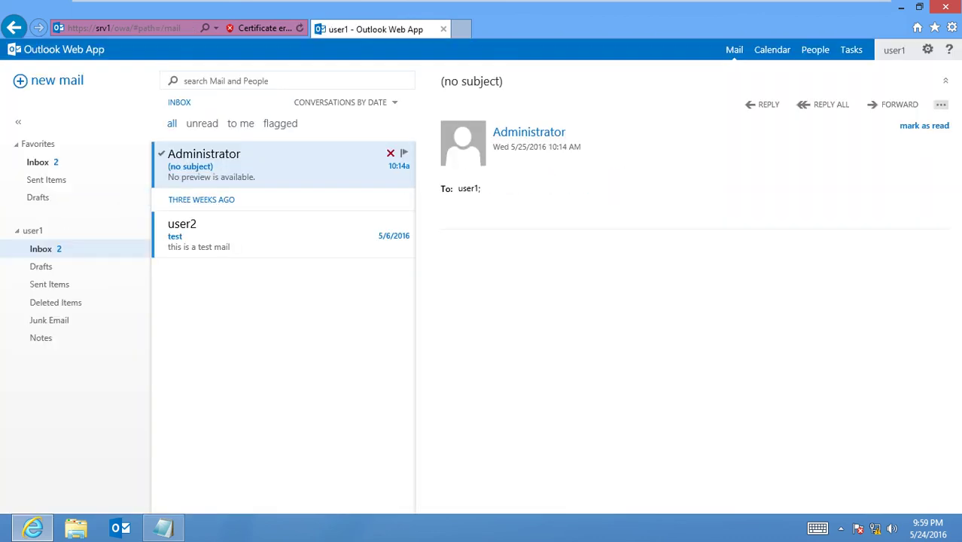
click(927, 49)
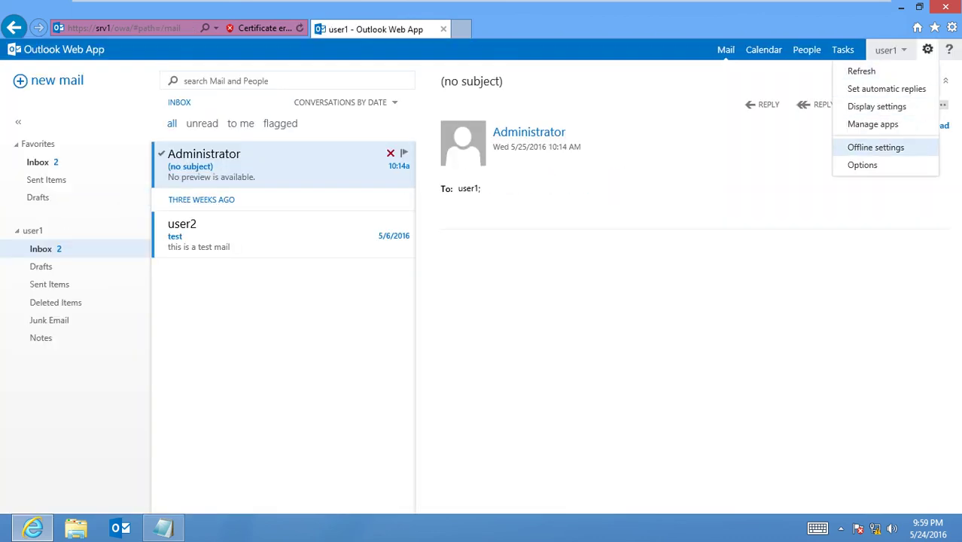
click(862, 165)
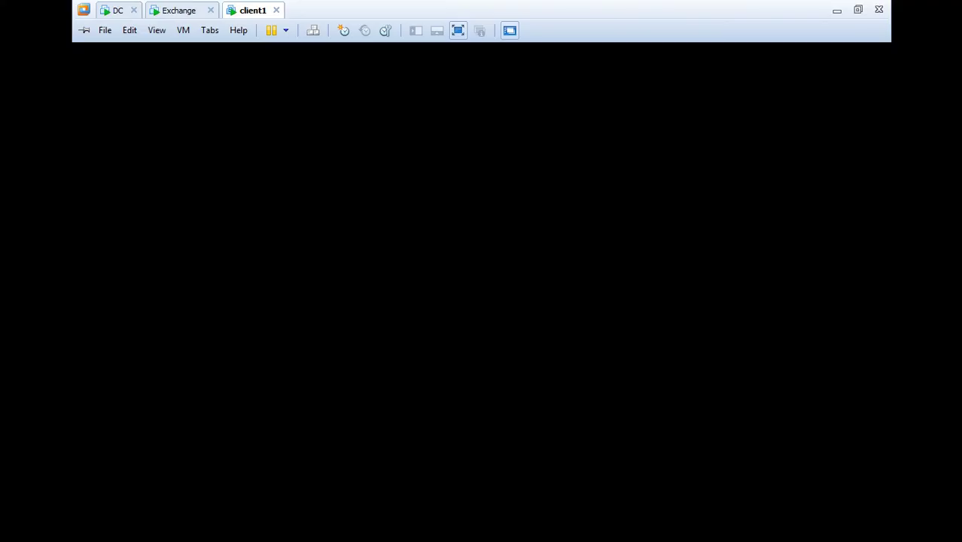
click(178, 10)
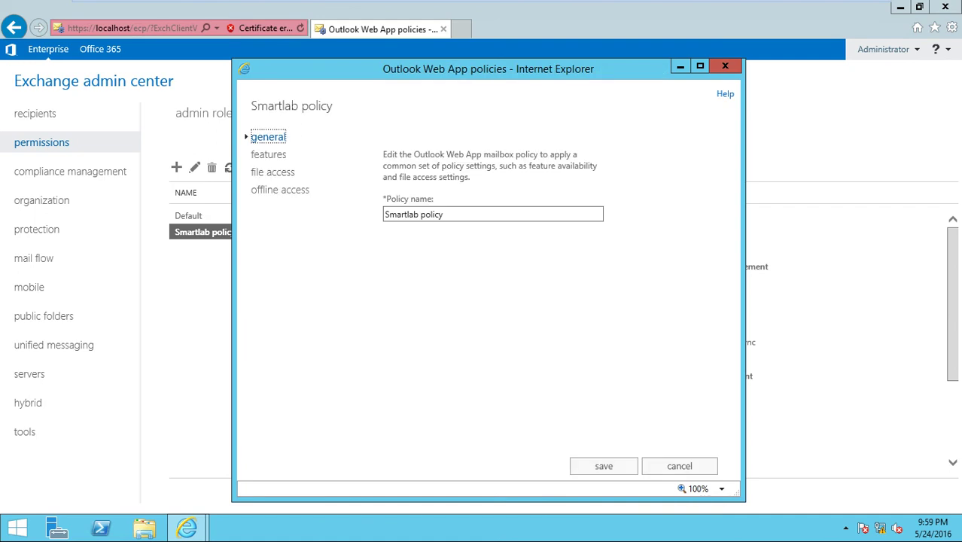
Save the Smartlab policy and open user1's mailbox features.
click(269, 153)
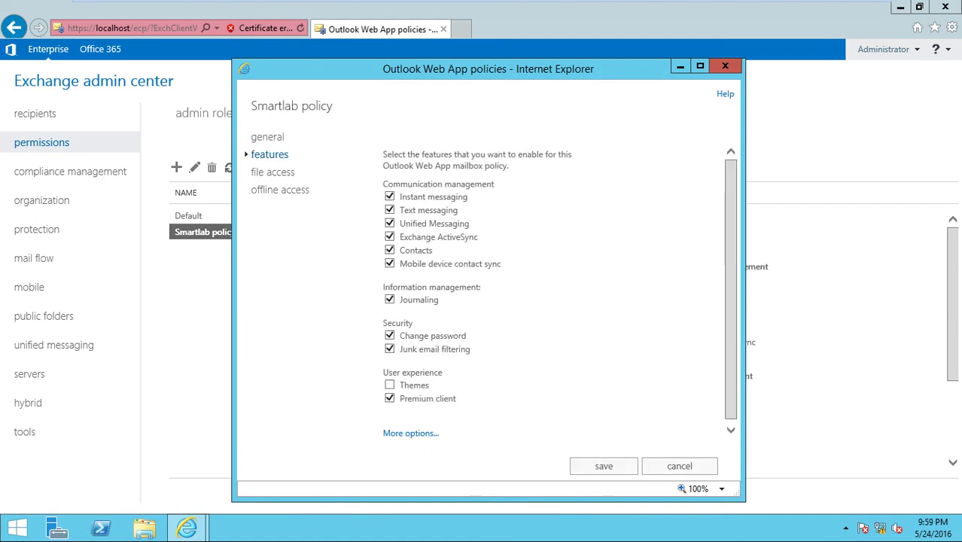
click(604, 465)
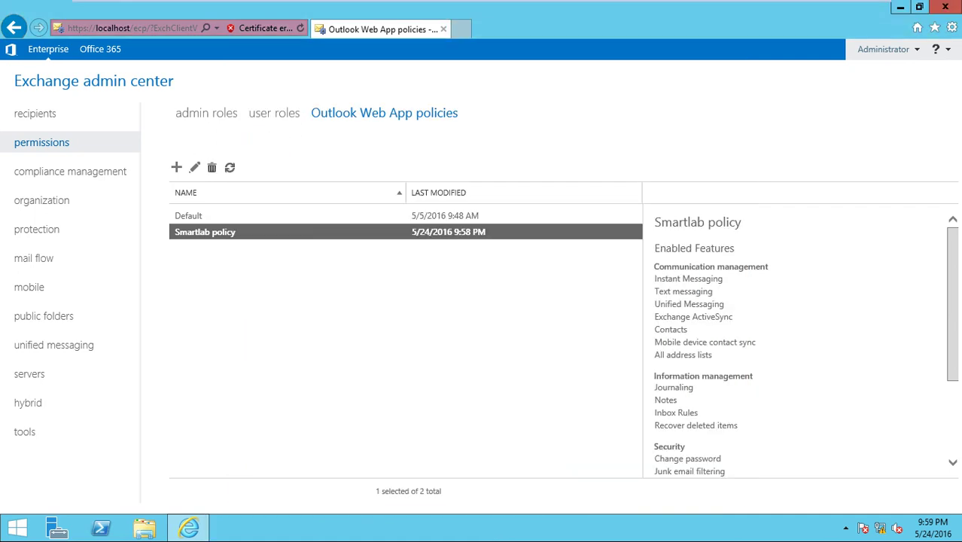
click(34, 112)
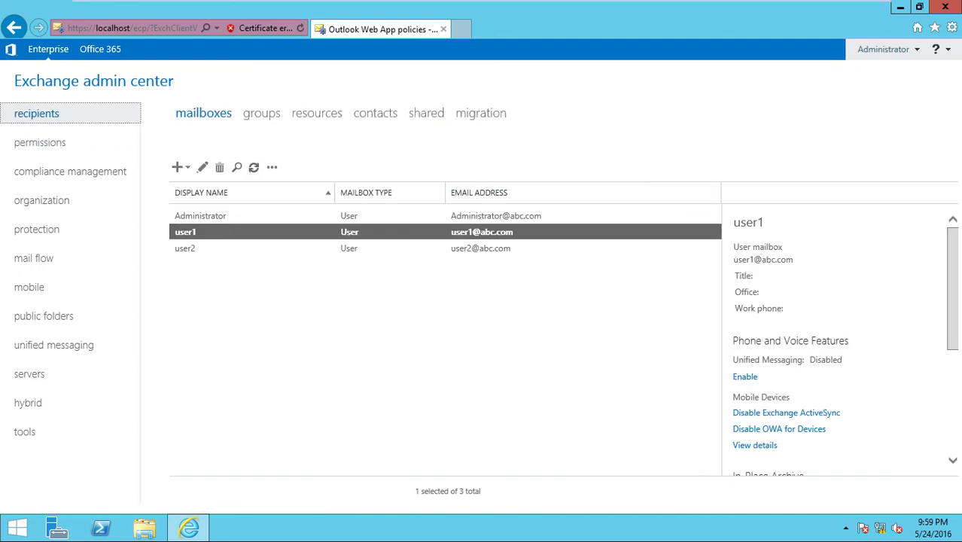
double_click(226, 231)
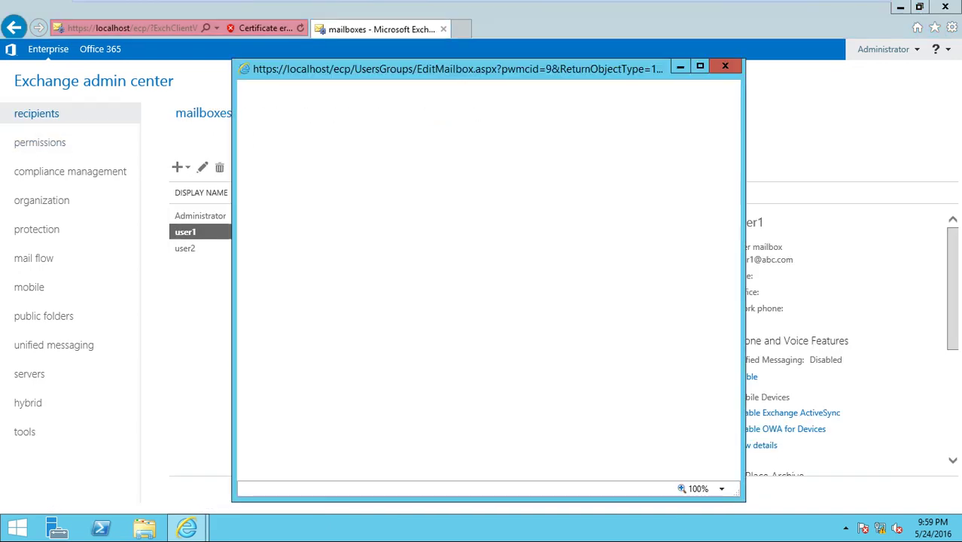
click(289, 224)
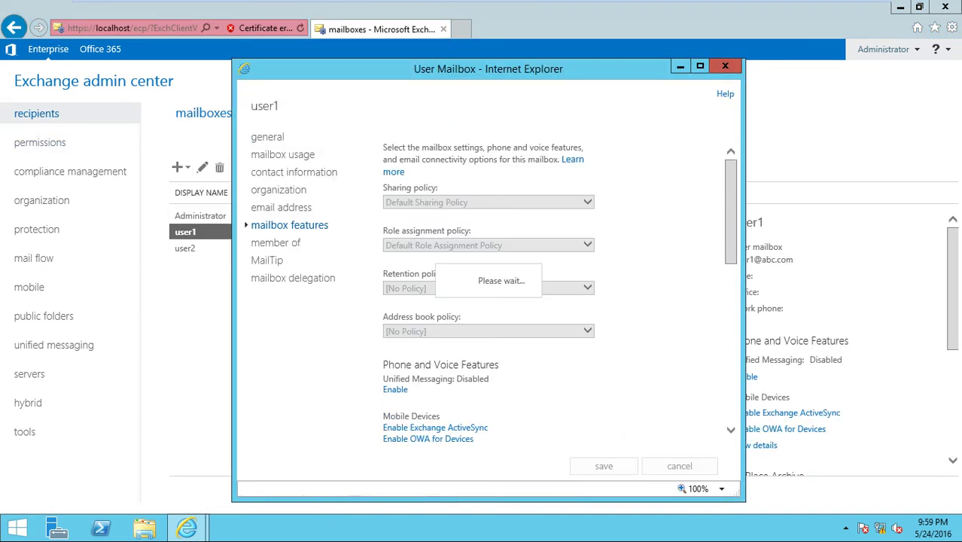
scroll(481, 294, down, 10)
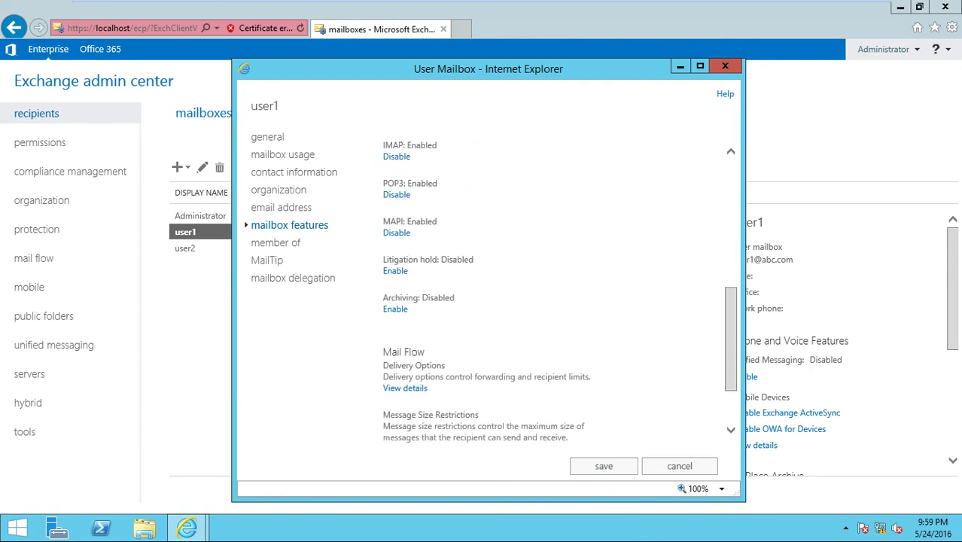
scroll(482, 294, up, 3)
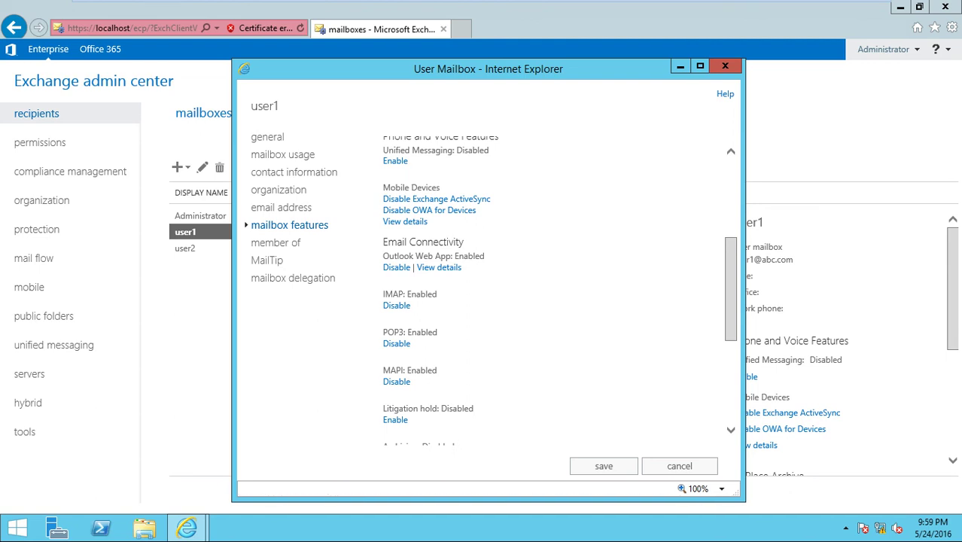
scroll(559, 288, up, 2)
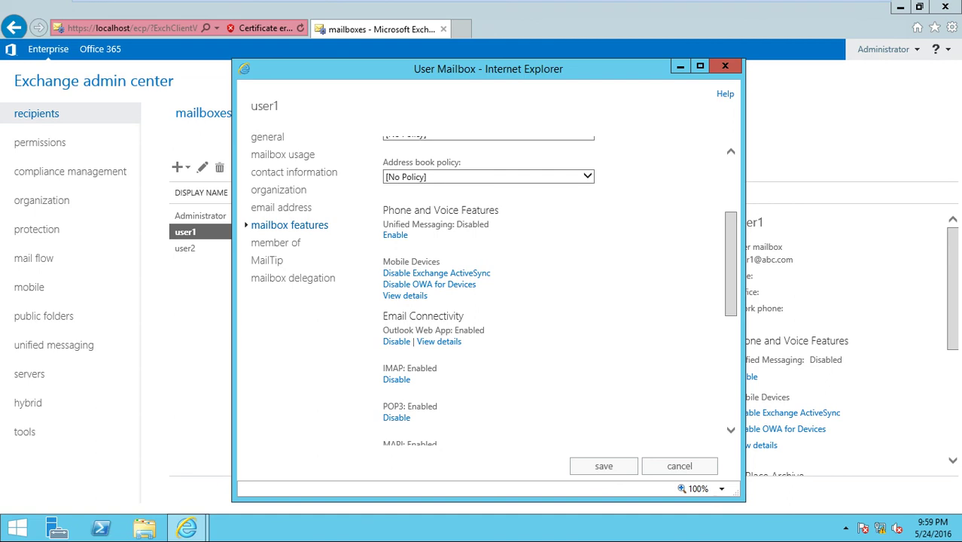
Assign Smartlab policy as user1's Outlook Web App policy and save the mailbox properties.
click(439, 341)
click(474, 276)
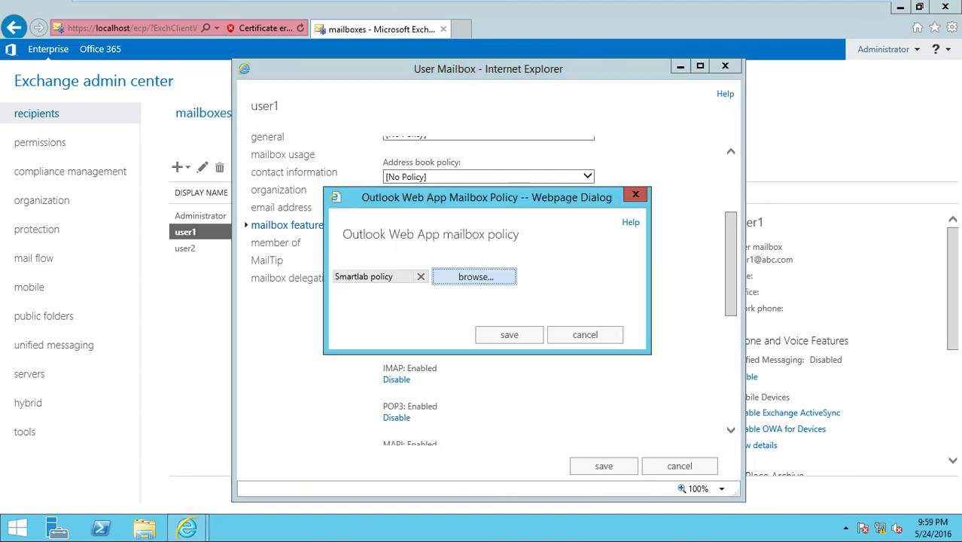
click(281, 153)
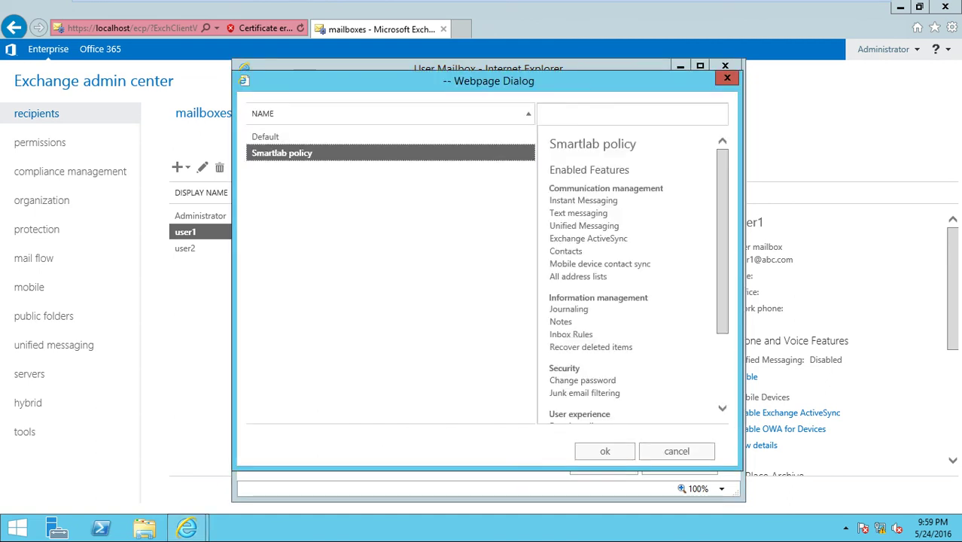
click(604, 451)
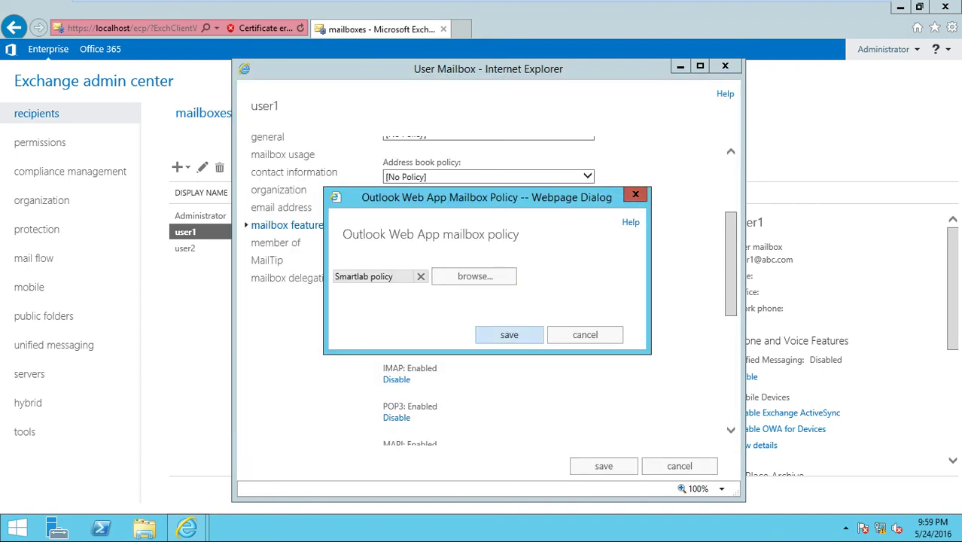
click(509, 334)
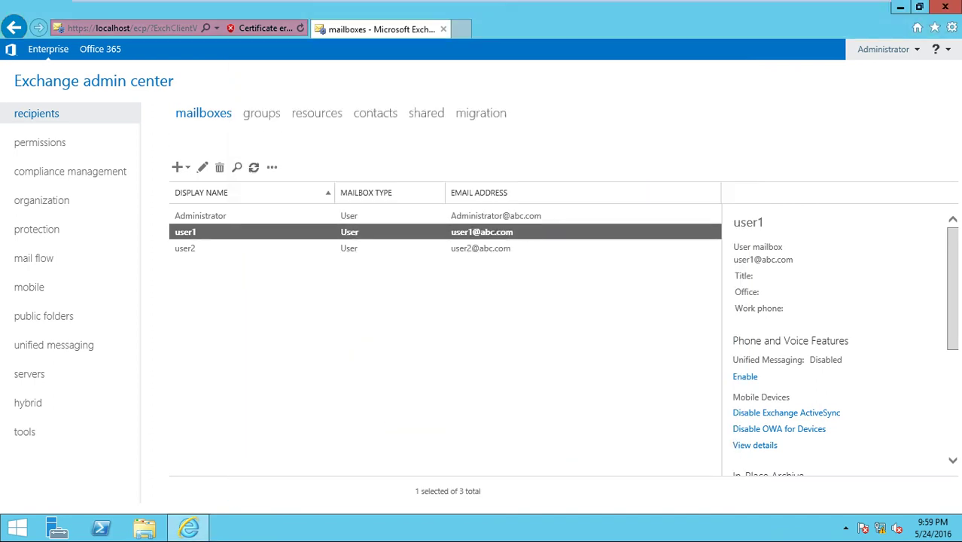
click(254, 167)
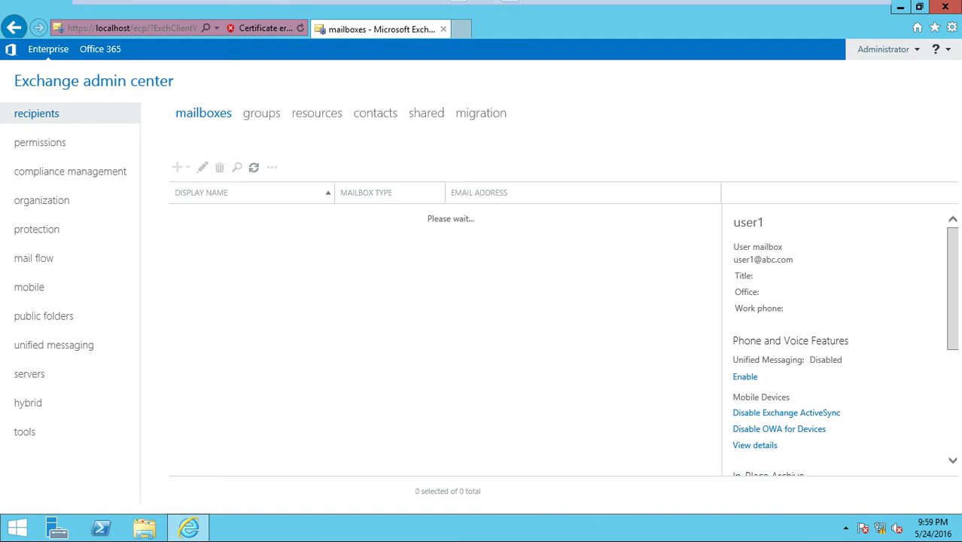
click(252, 10)
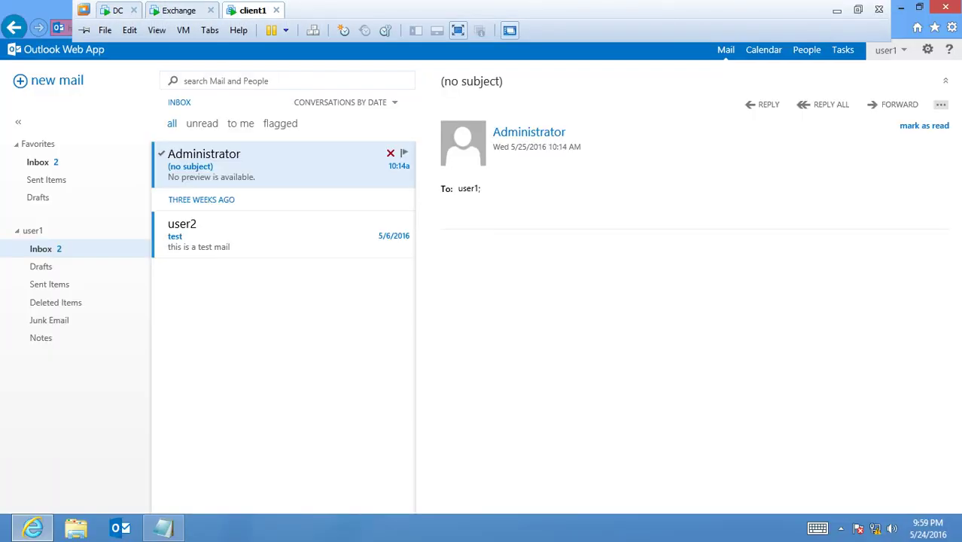